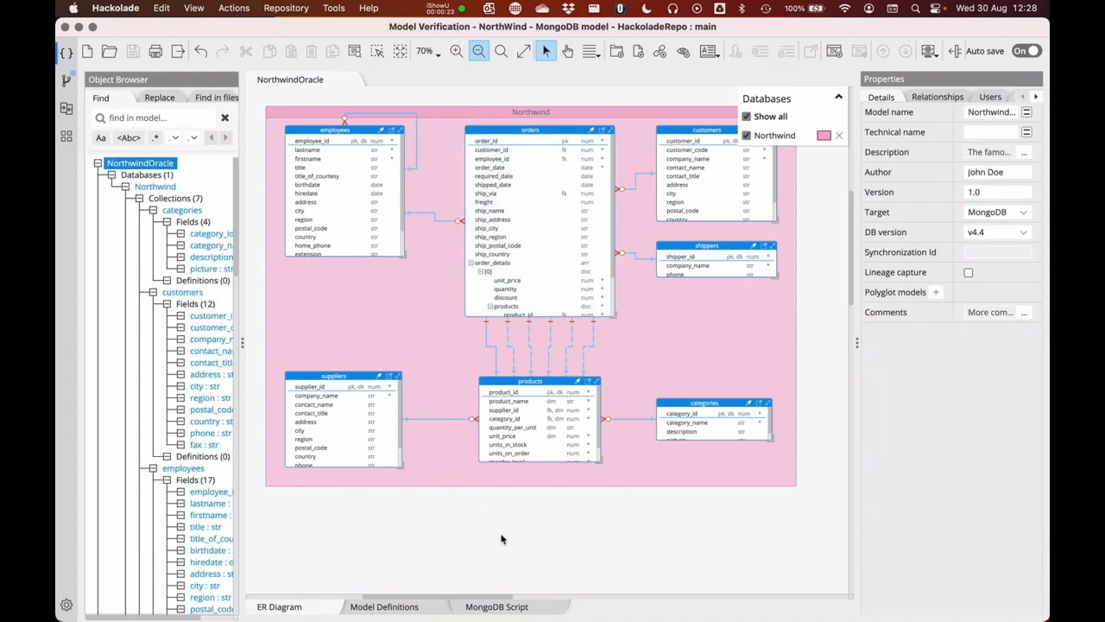
Switch to VS Code, shrink and realign the columns of namingconventions-conversion-file.csv, and review its Business Name and Technical Name headers
key("ctrl+Right")
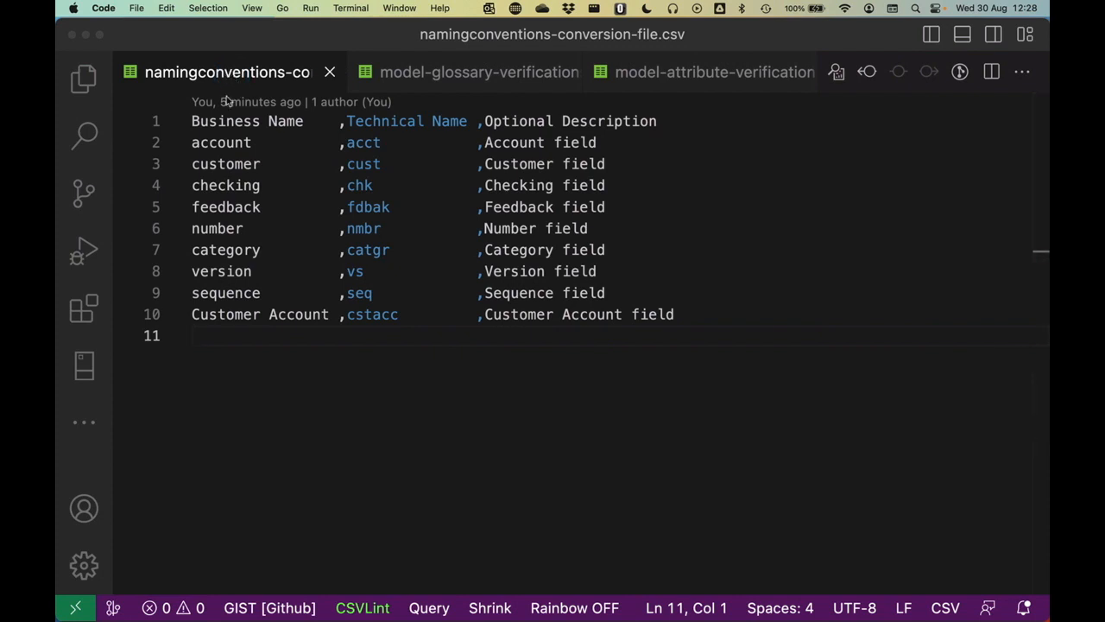
left_click(489, 608)
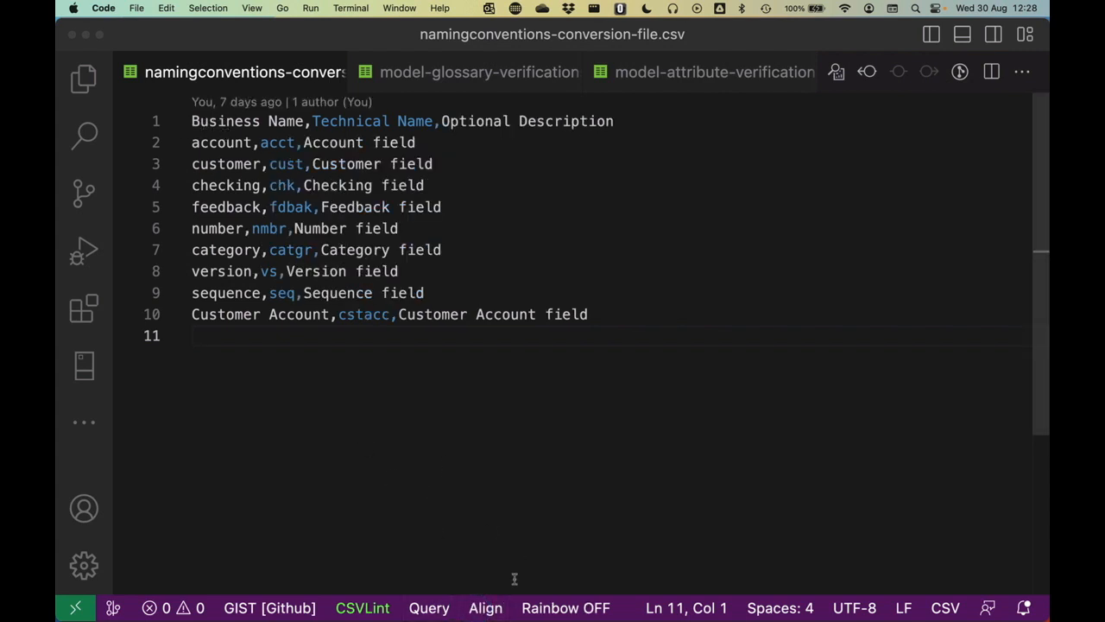
left_click(485, 608)
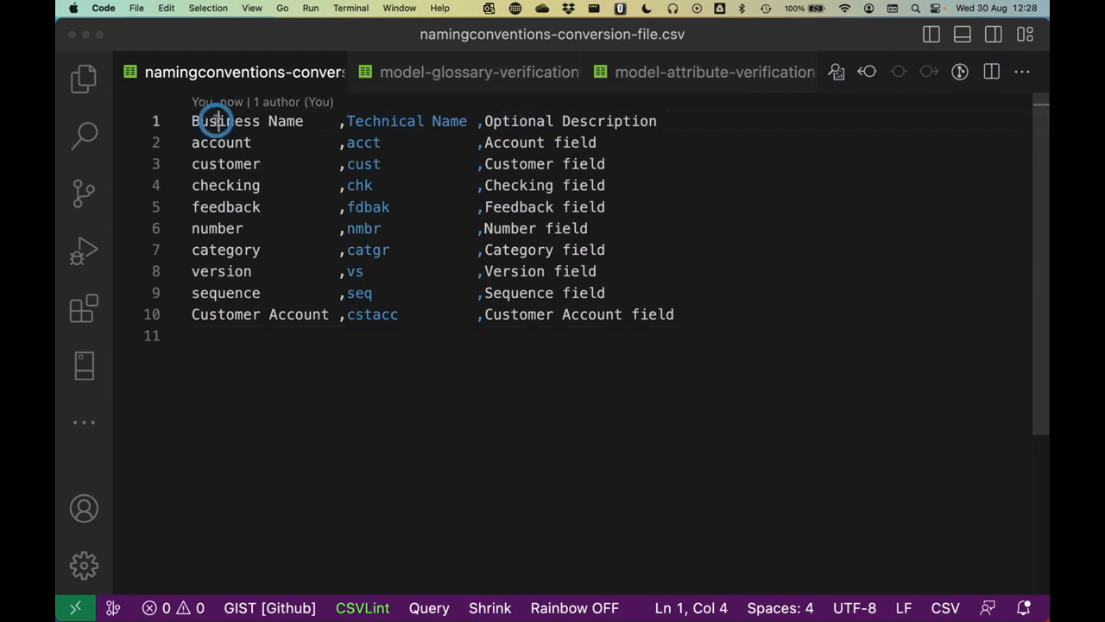
double_click(218, 121)
double_click(367, 121)
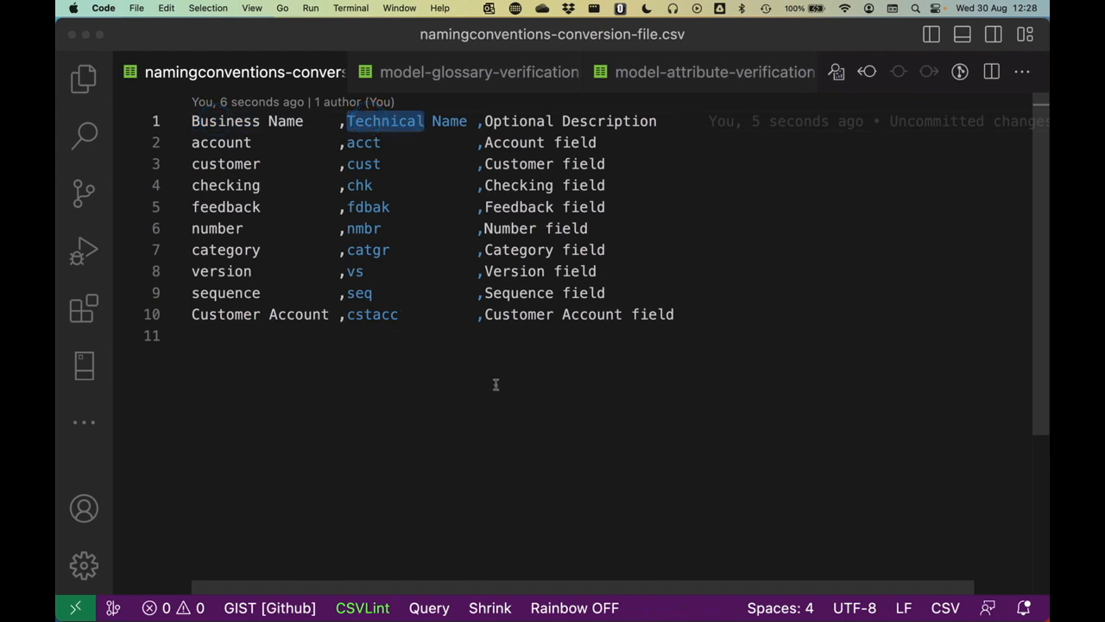
left_click(424, 386)
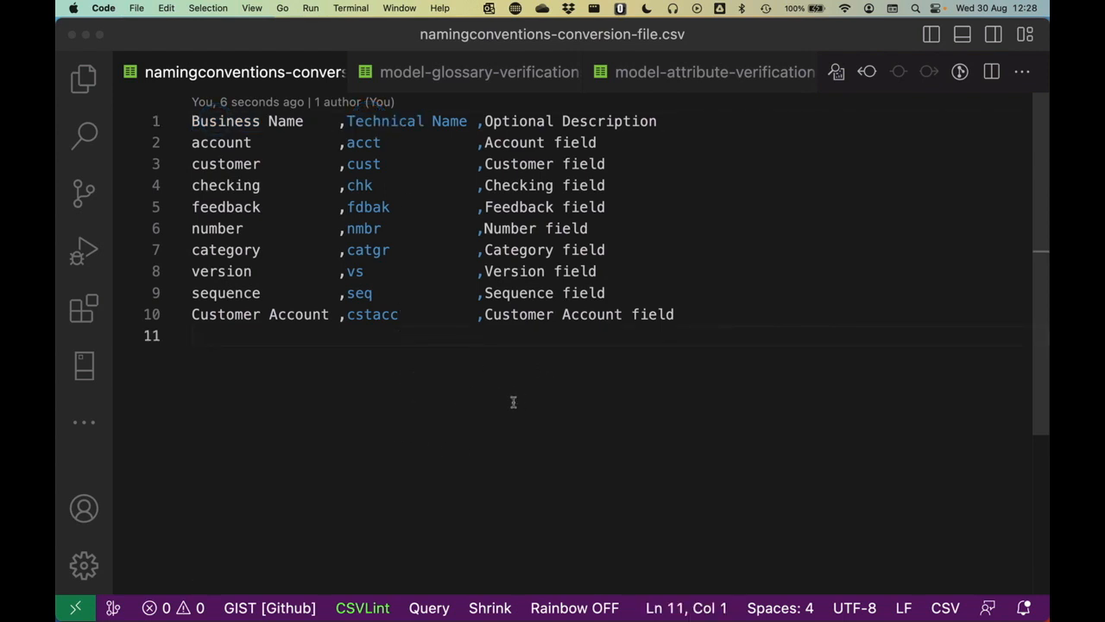
Look through the glossary and attribute verification CSV files, and highlight the header row of the naming conventions file
left_click(488, 74)
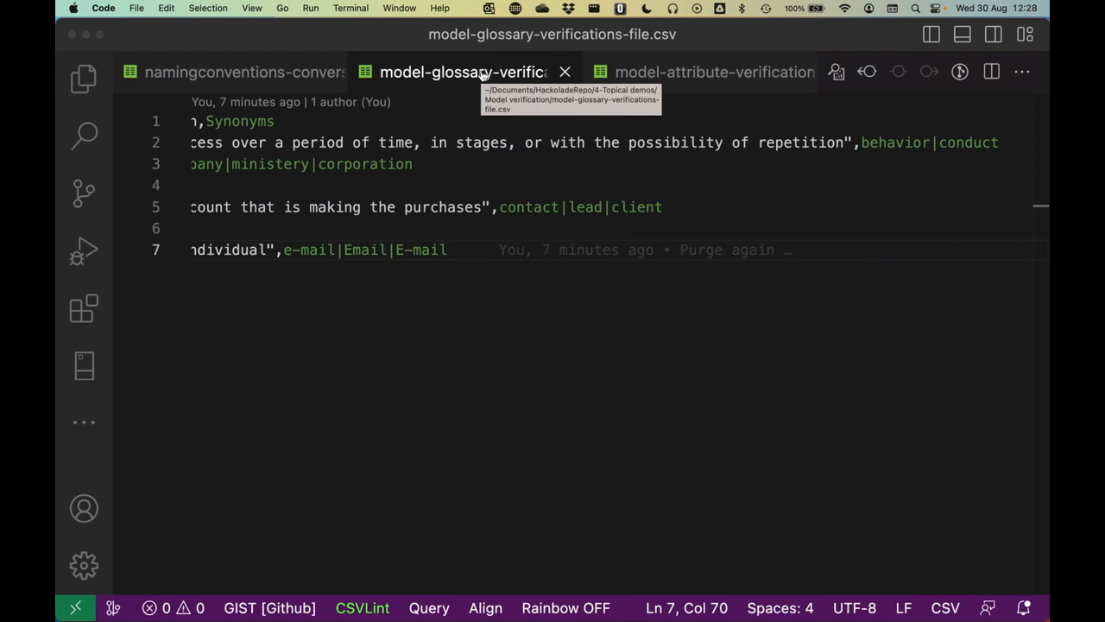
left_click(703, 75)
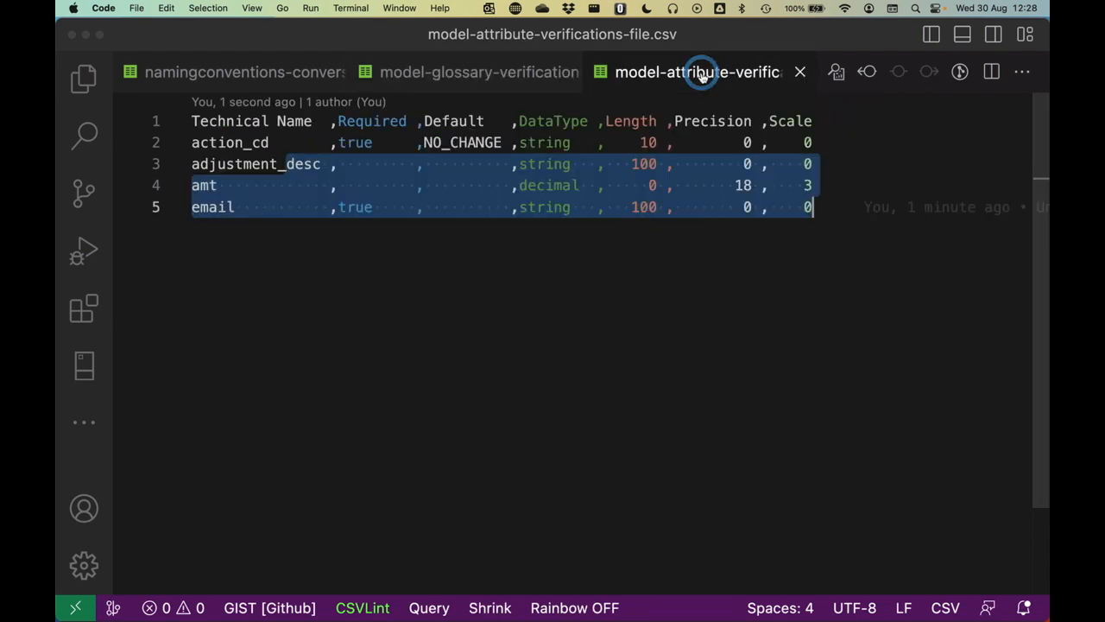
left_click(479, 72)
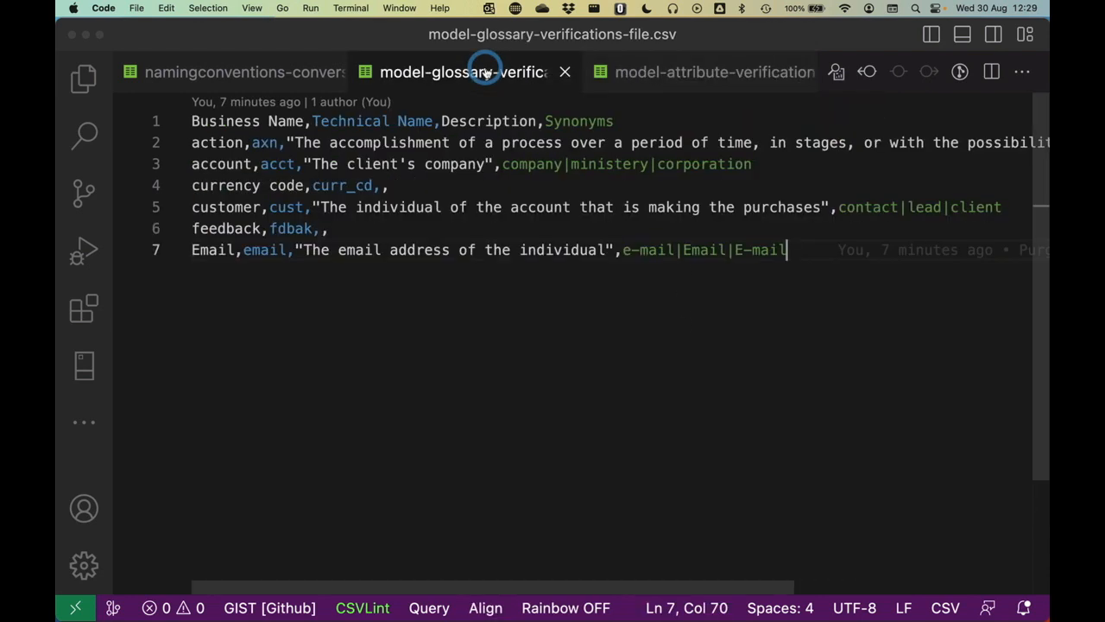
left_click(236, 74)
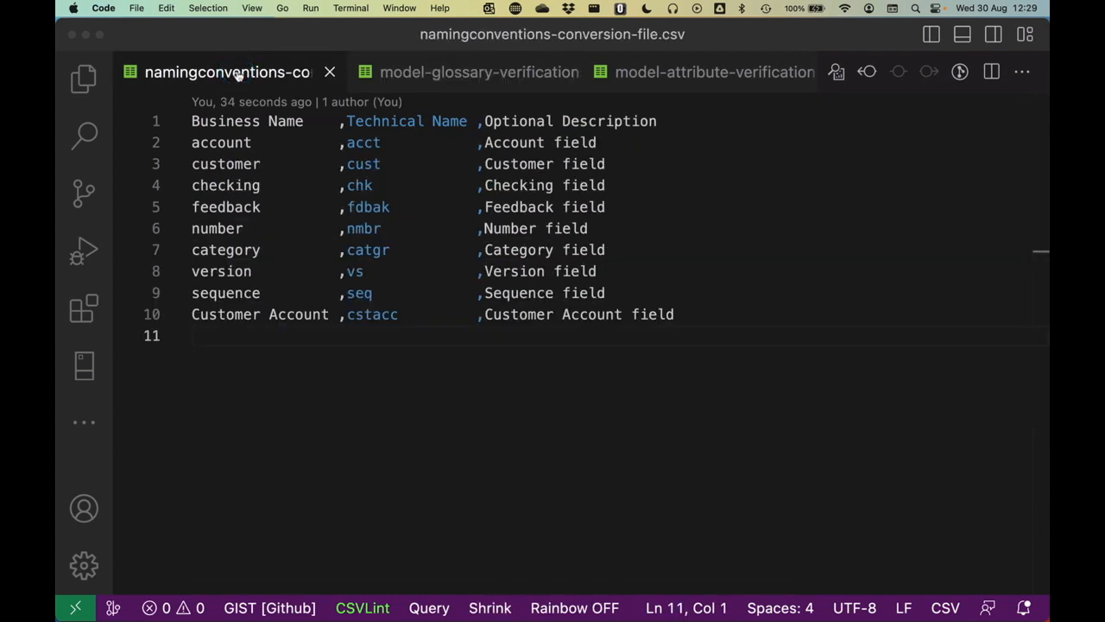
triple_click(205, 121)
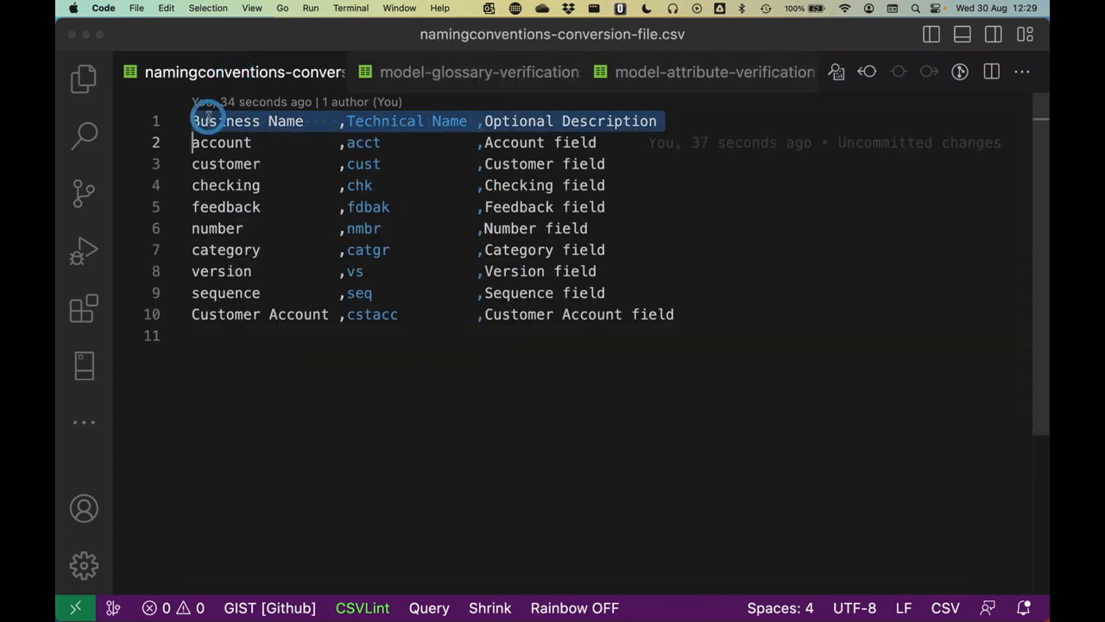
Align the columns of model-glossary-verifications-file.csv and review its headers from Business Name to Synonyms
left_click(437, 72)
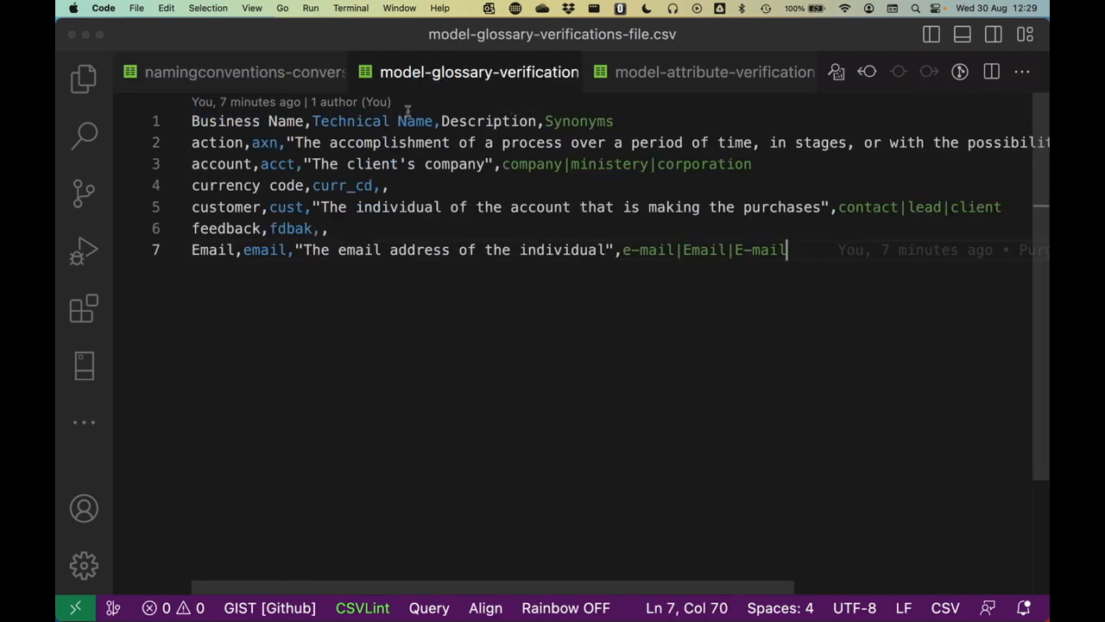
left_click(486, 608)
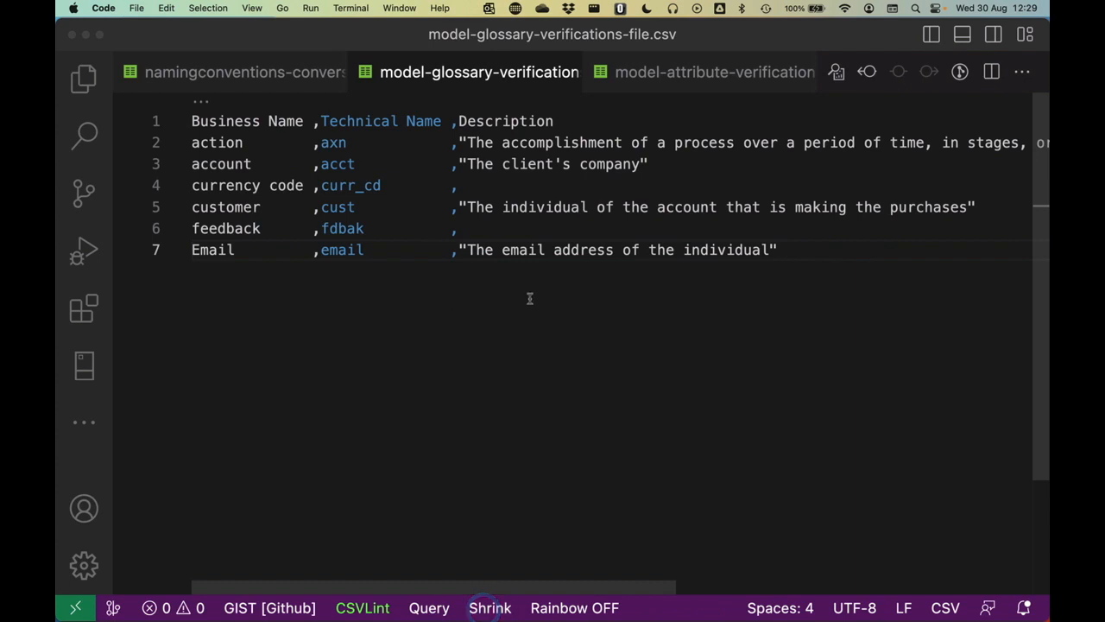
left_click(230, 118)
left_click(370, 116)
left_click(501, 118)
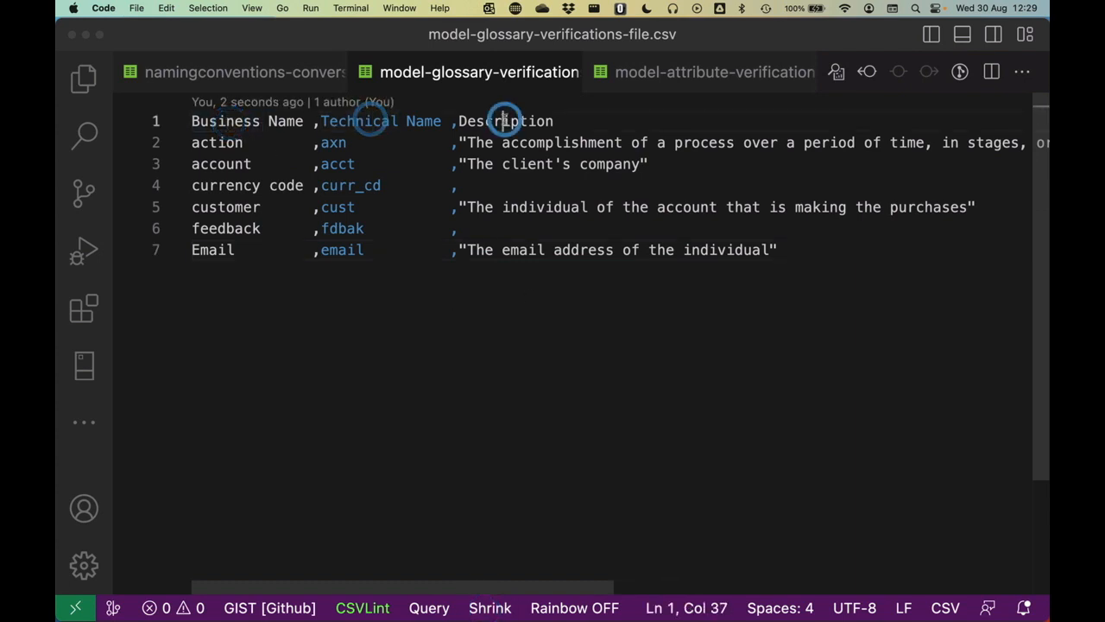
scroll(504, 119, "right", 5)
double_click(563, 121)
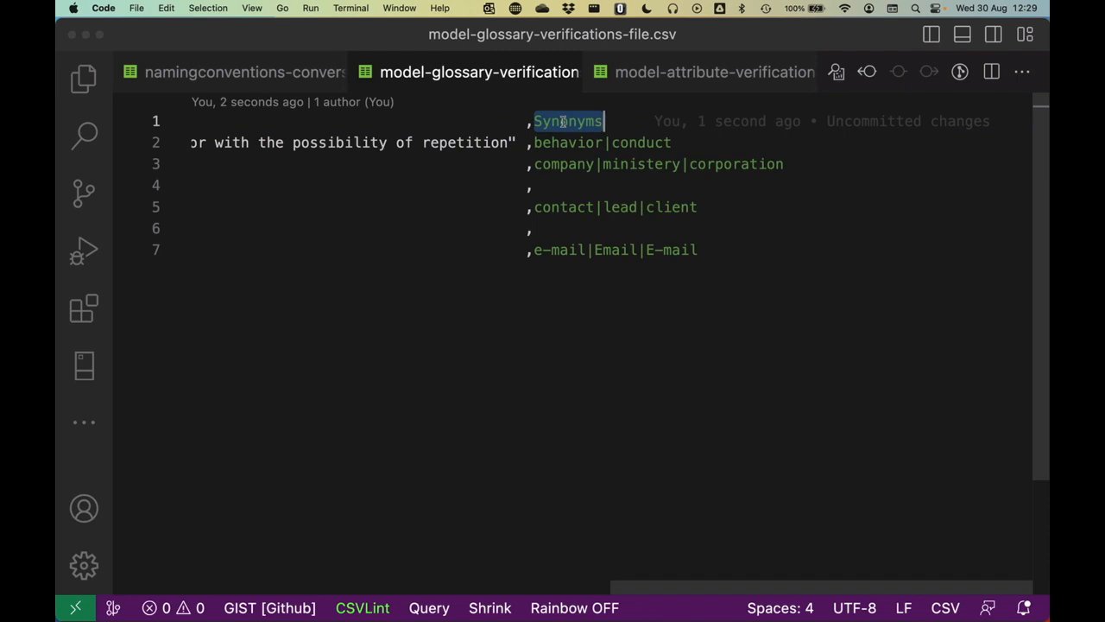
scroll(676, 211, "left", 5)
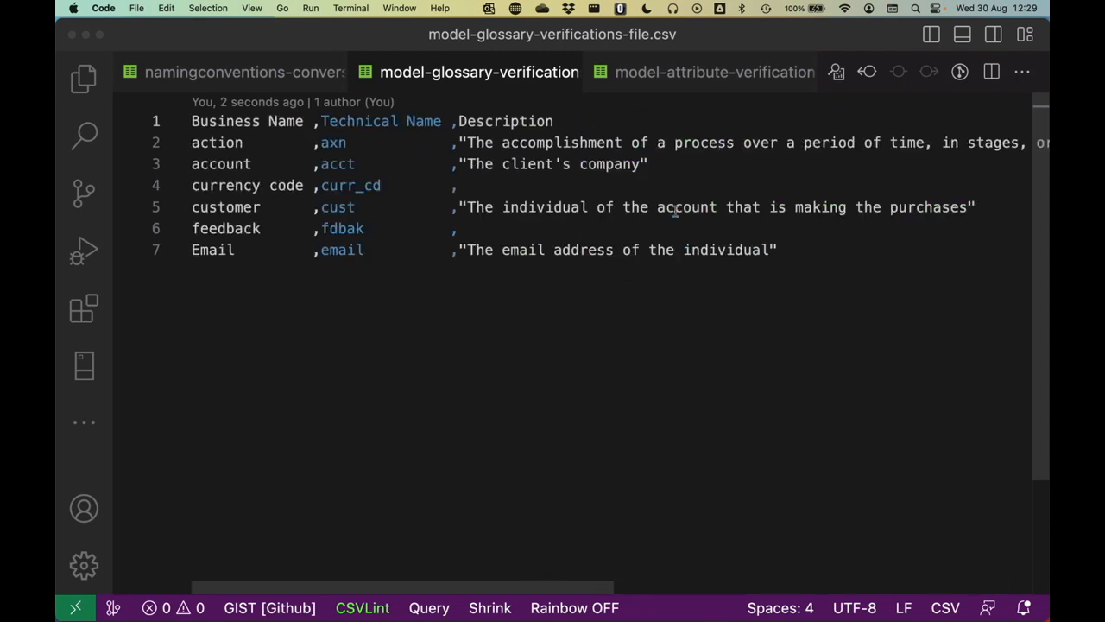
Examine the Email row of the glossary file, covering its business name, technical name and list of synonyms
left_click(154, 250)
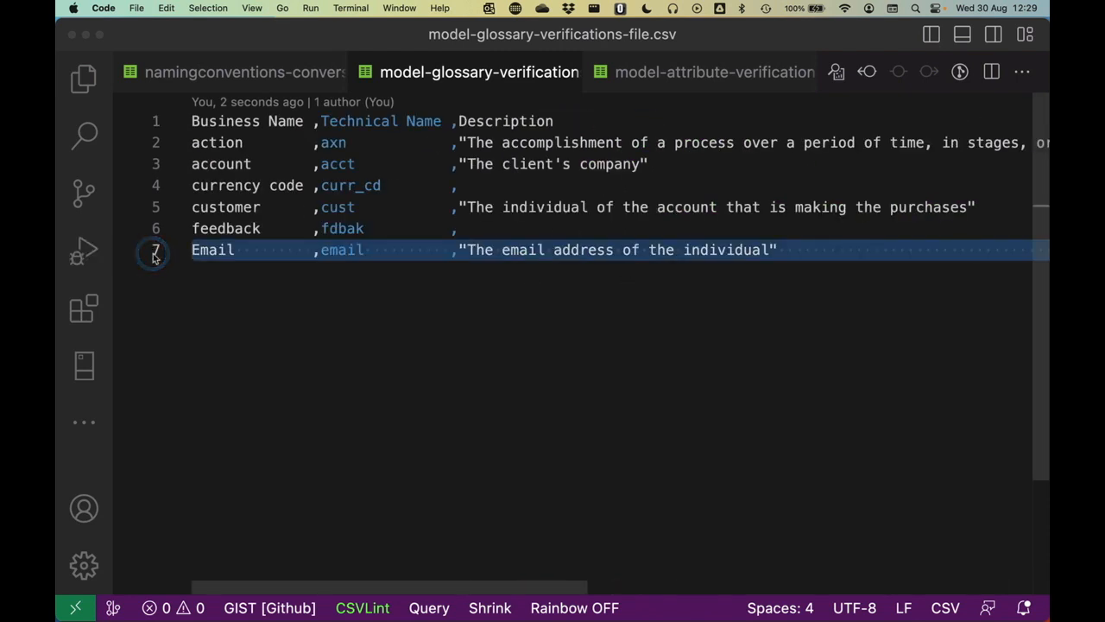
scroll(155, 255, "right", 10)
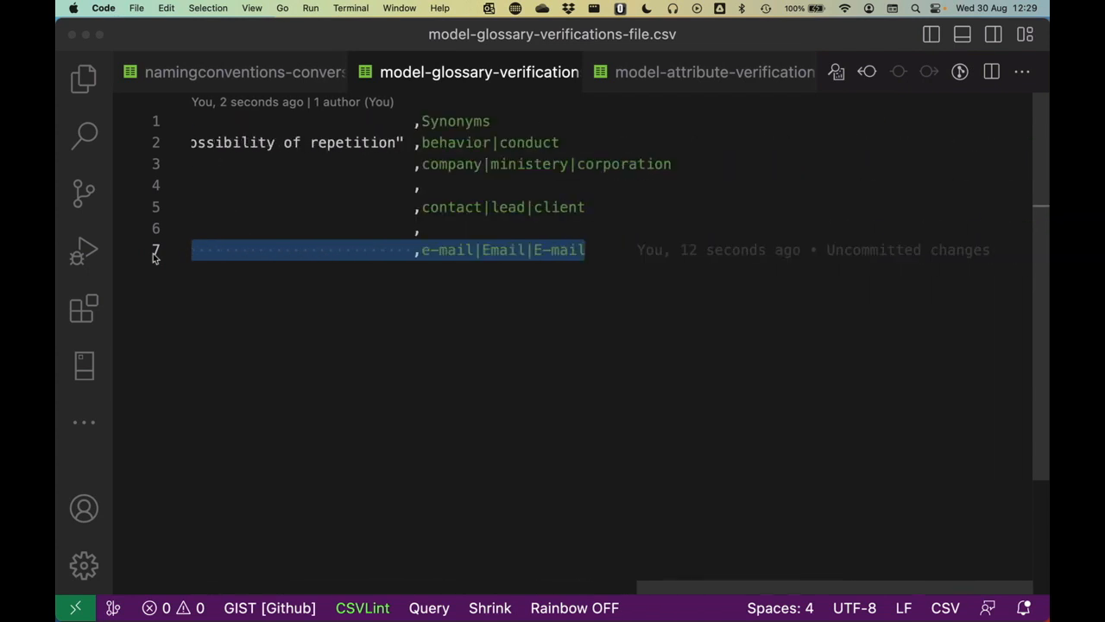
scroll(154, 258, "left", 10)
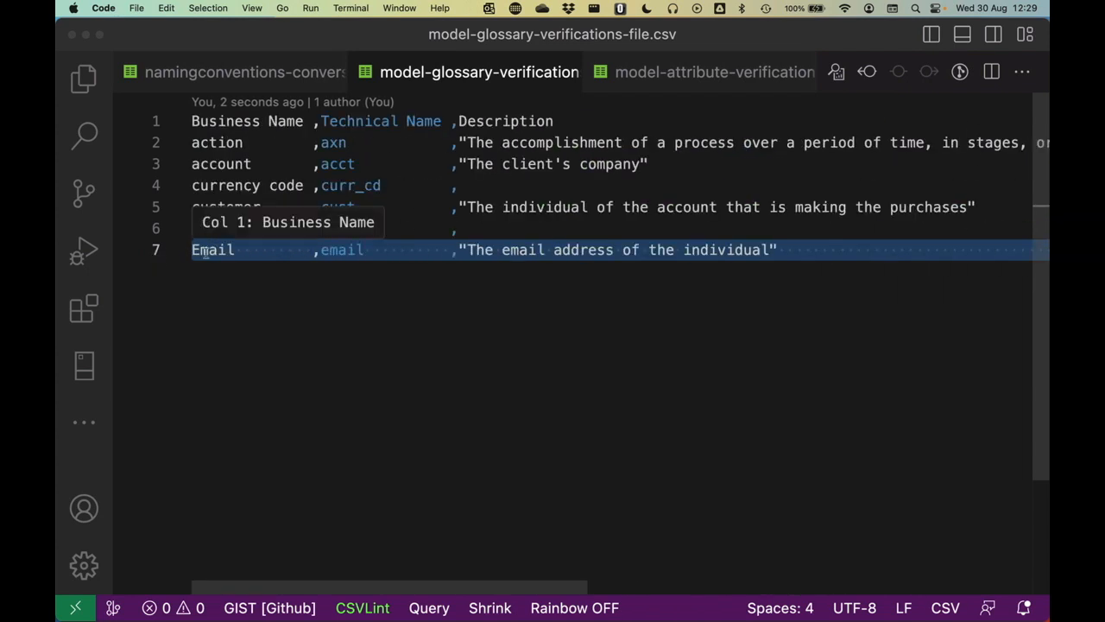
double_click(206, 251)
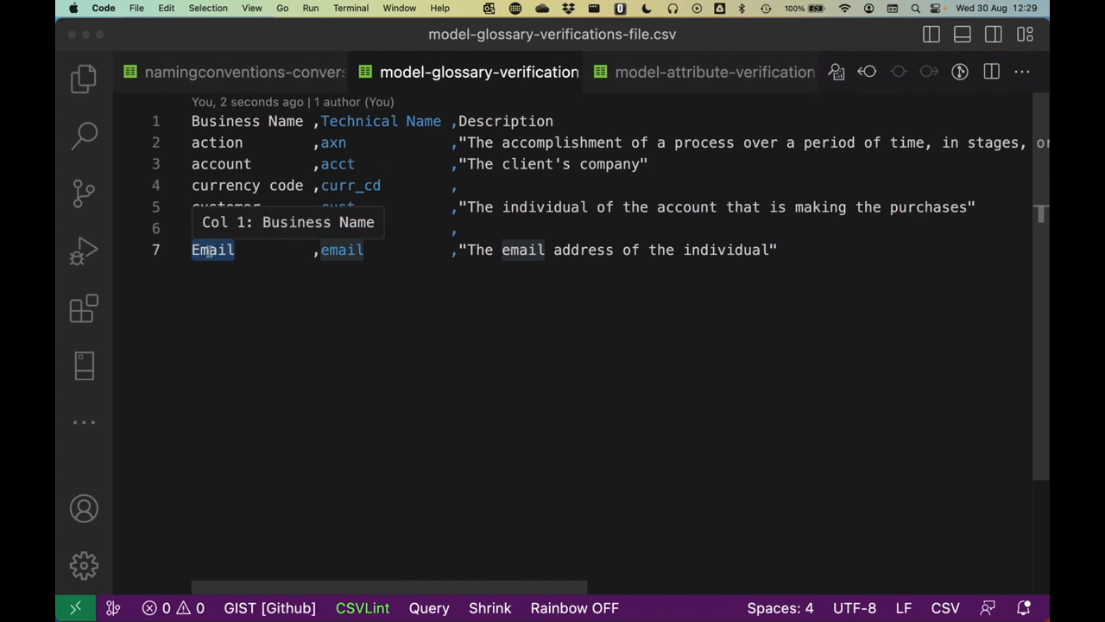
double_click(335, 250)
scroll(447, 263, "right", 10)
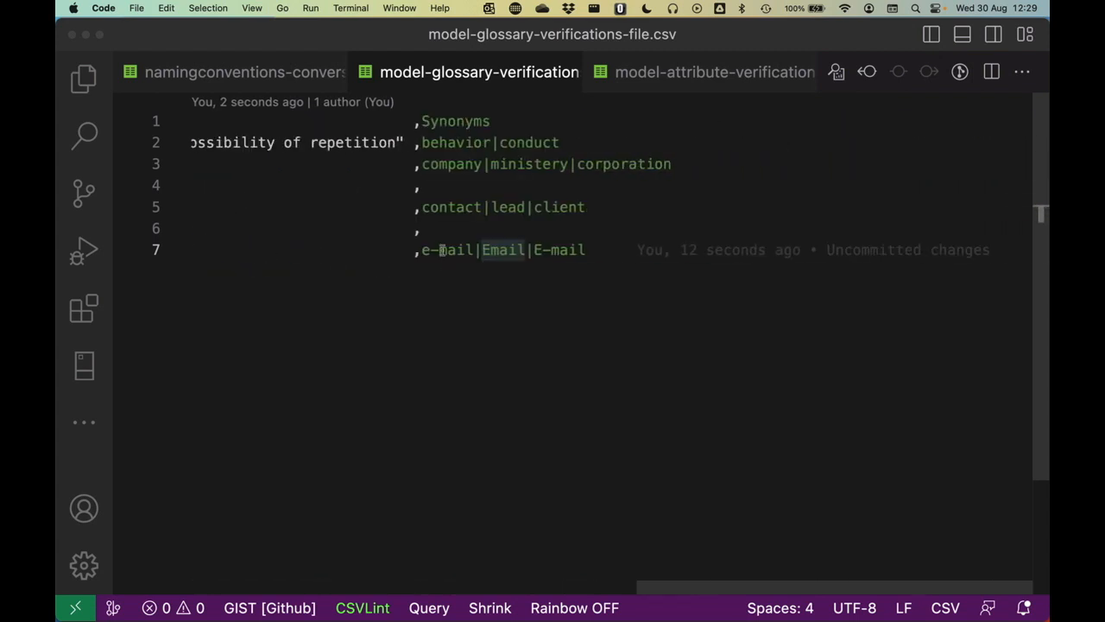
left_click_drag(423, 251, 611, 251)
left_click(561, 347)
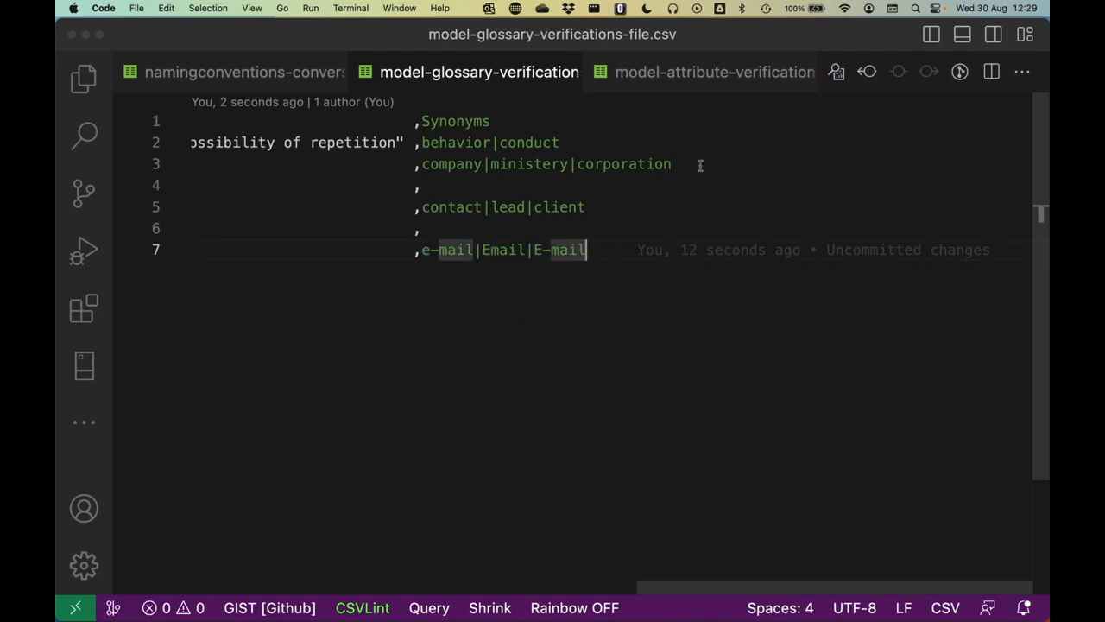
Open model-attribute-verifications-file.csv and examine the email row's technical name, data type and length
left_click(684, 74)
left_click(688, 331)
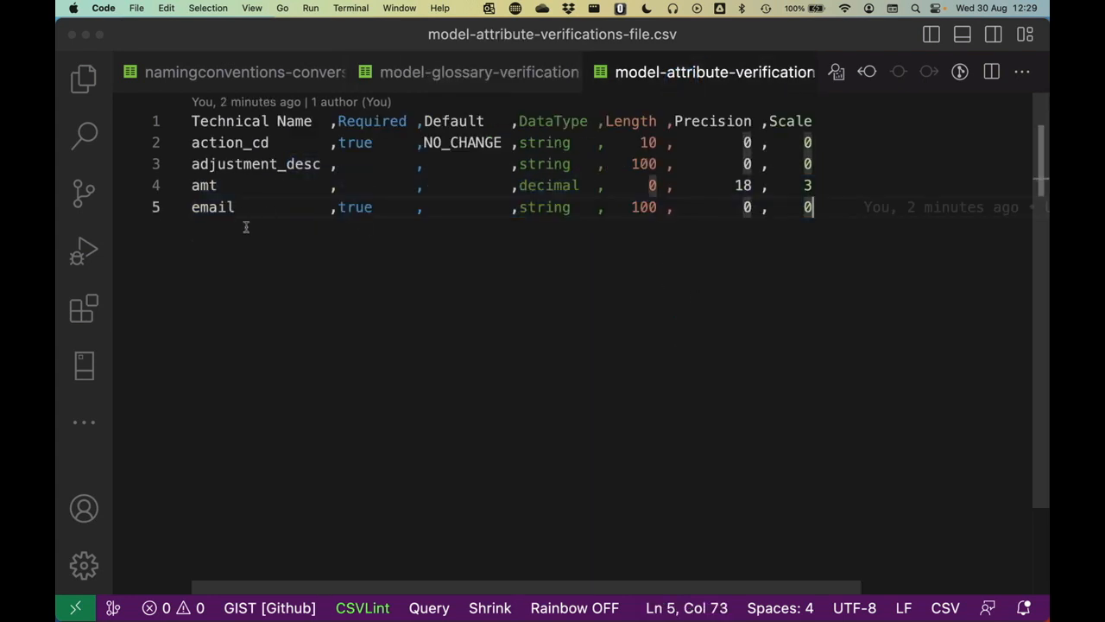
double_click(223, 121)
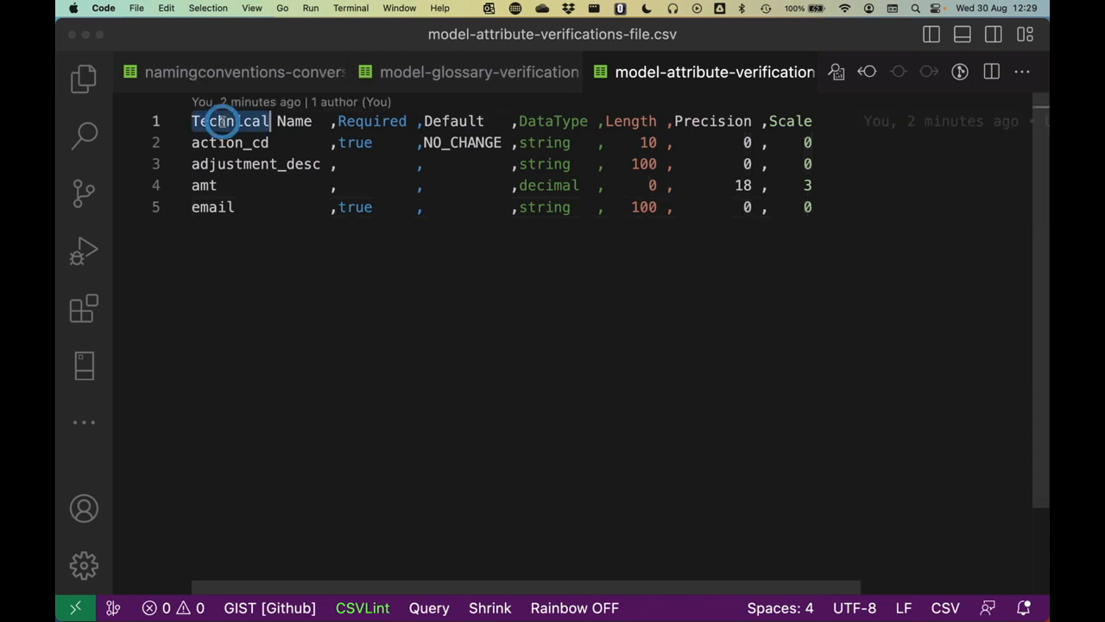
double_click(212, 209)
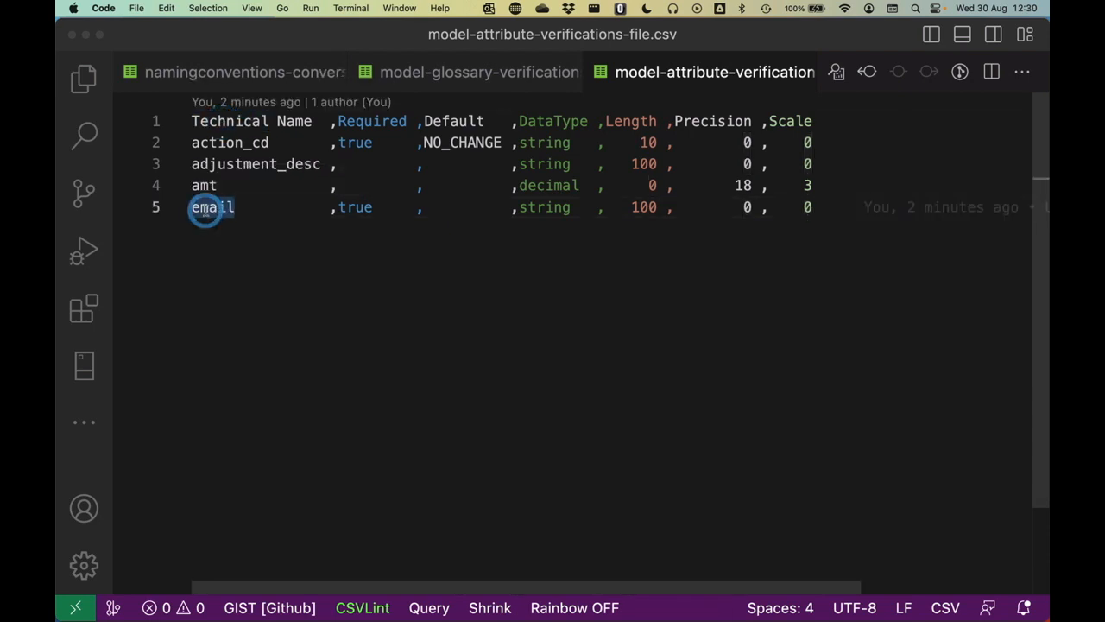
left_click(553, 207)
double_click(553, 208)
double_click(646, 207)
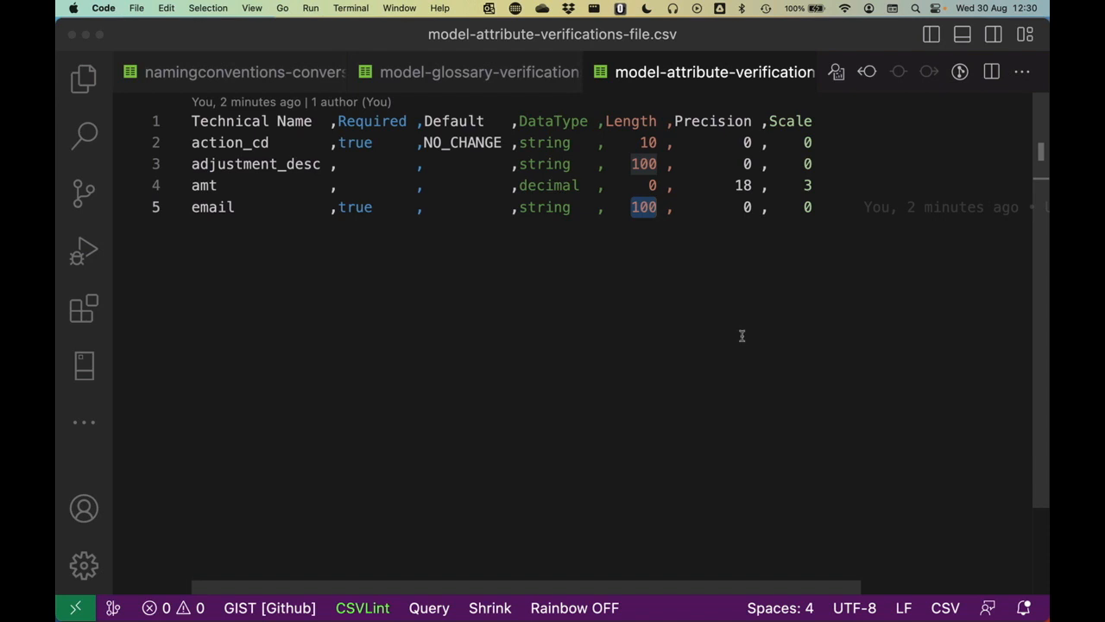
Switch to Hackolade, add a field named Email after reports_to in the employees collection, and check its business and technical names
key("super+Right")
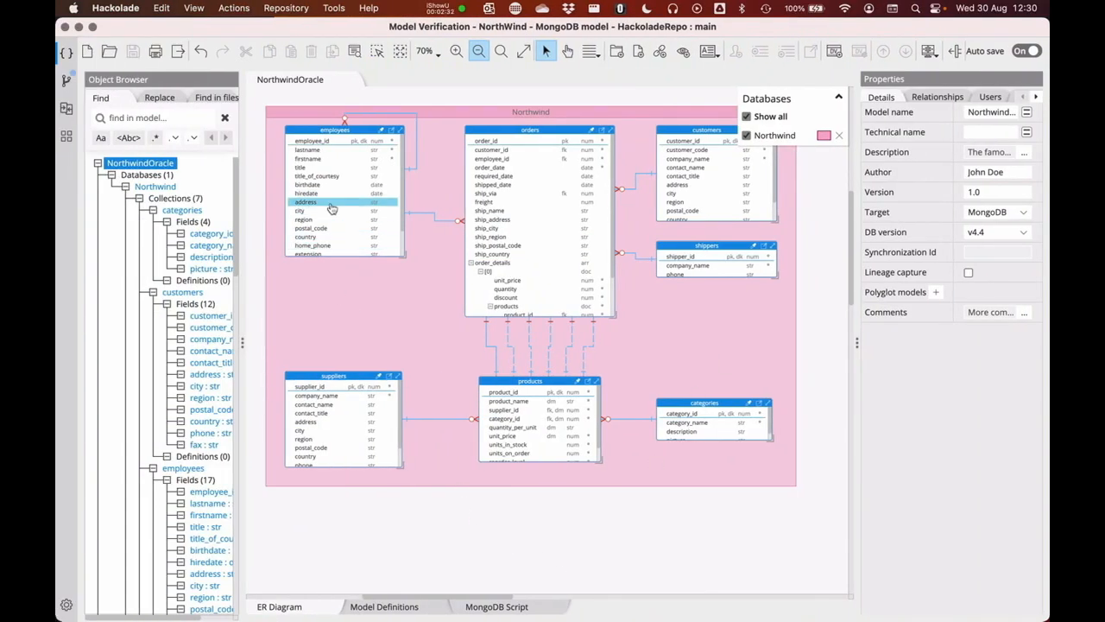
scroll(328, 210, "down", 3)
left_click(316, 250)
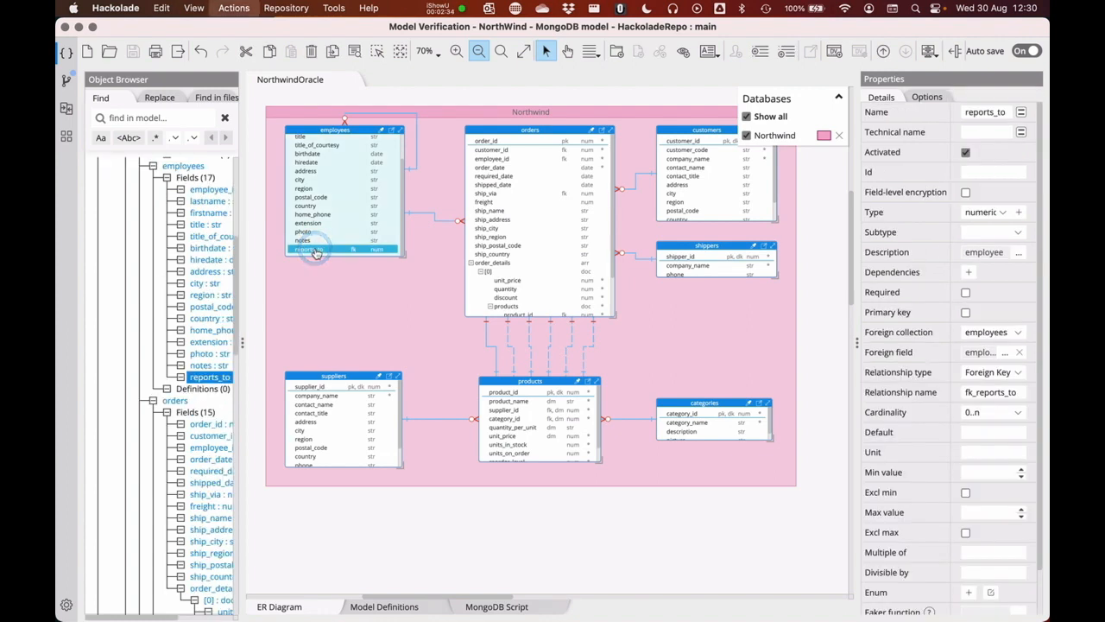
key("Insert")
triple_click(984, 110)
type("Email")
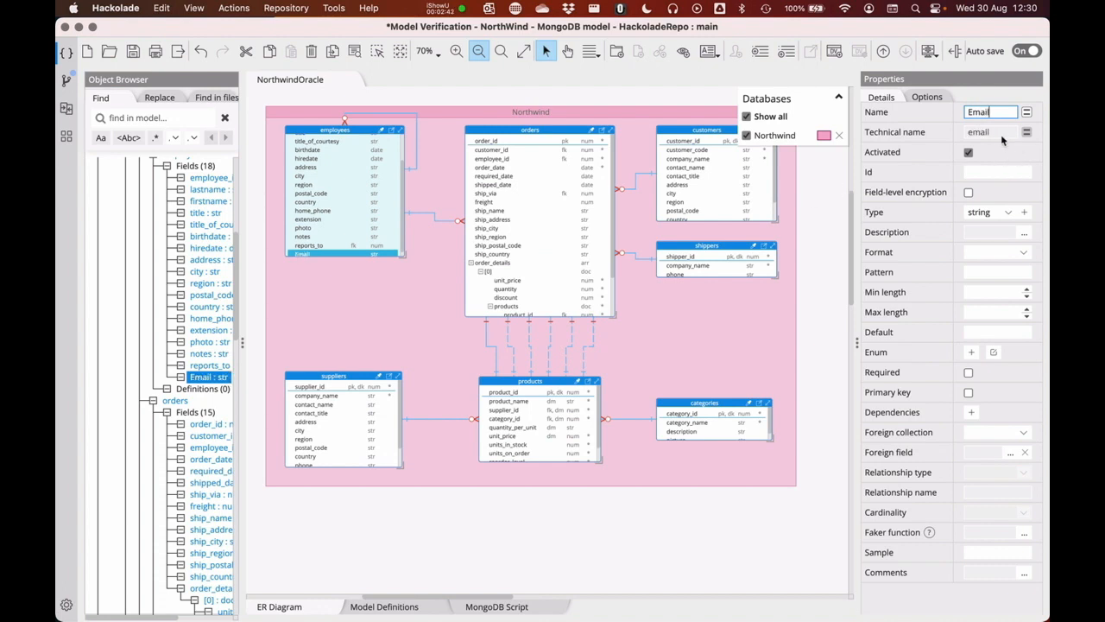
left_click(915, 110)
left_click(974, 112)
double_click(974, 113)
left_click(904, 129)
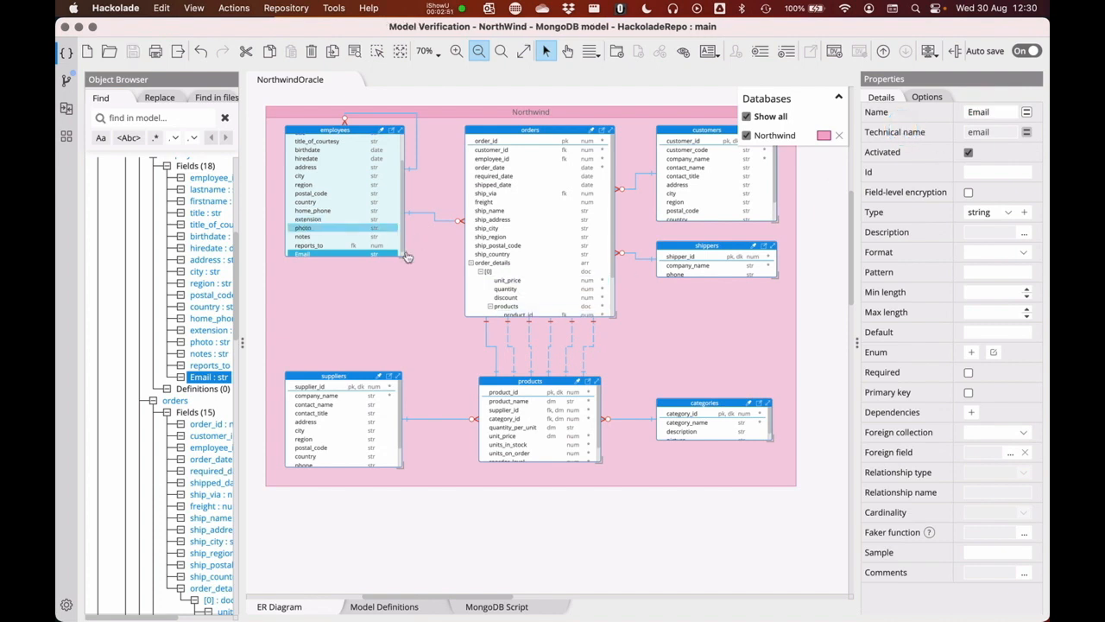
Set the employees Email field's format to email and its maximum length to 100
left_click(1022, 251)
left_click(996, 314)
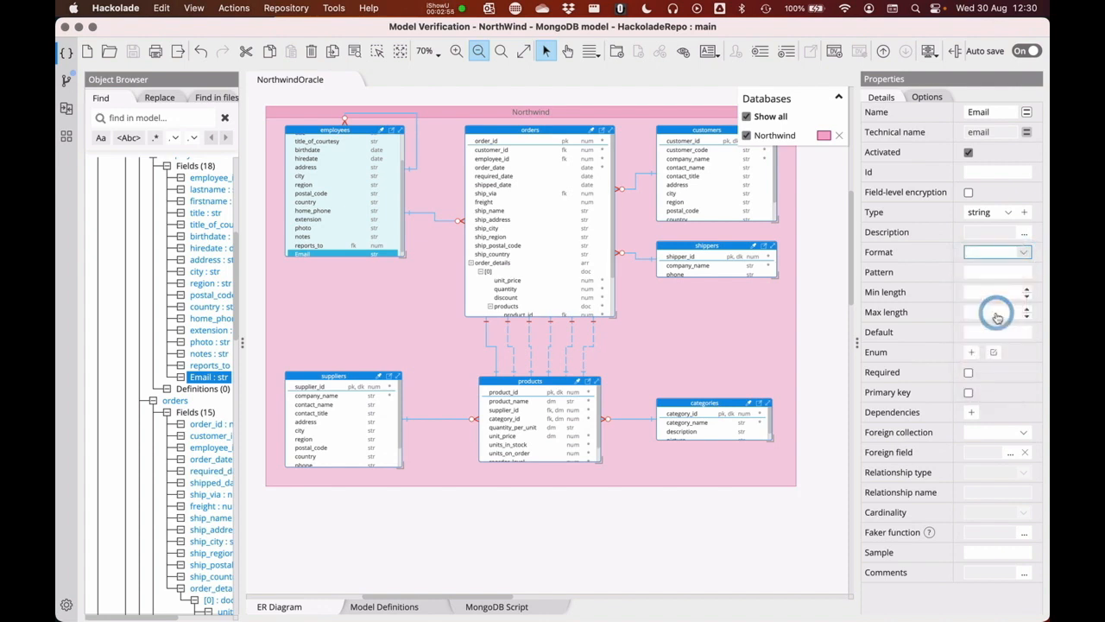
left_click(979, 291)
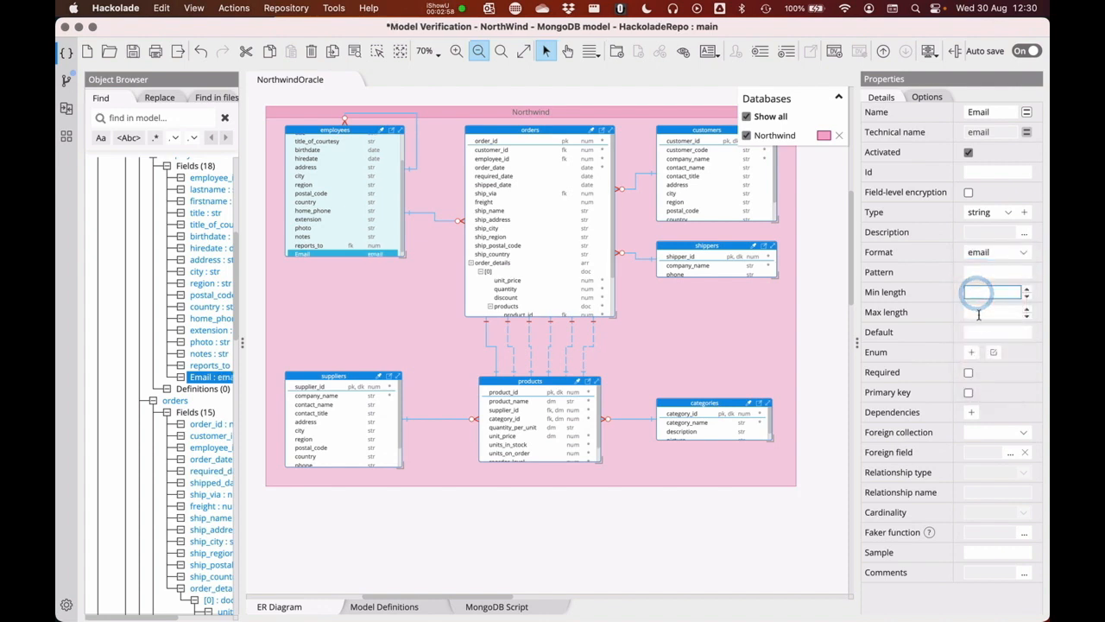
left_click(979, 313)
type("100")
key("Tab")
left_click(664, 538)
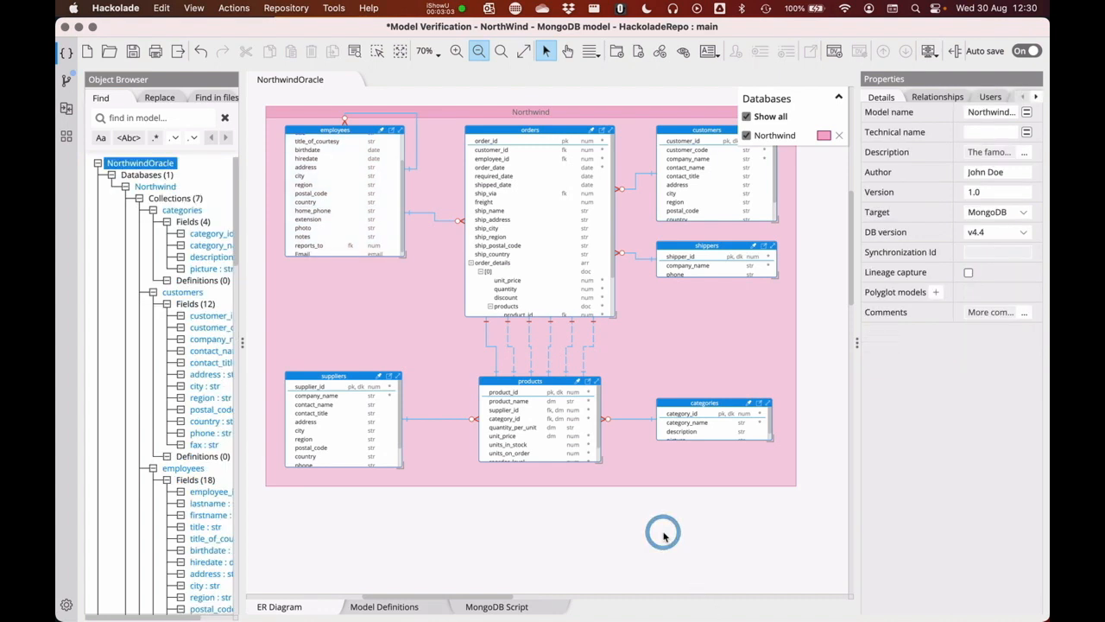
Add a field named Email after fax in the customers collection
scroll(350, 230, "up", 3)
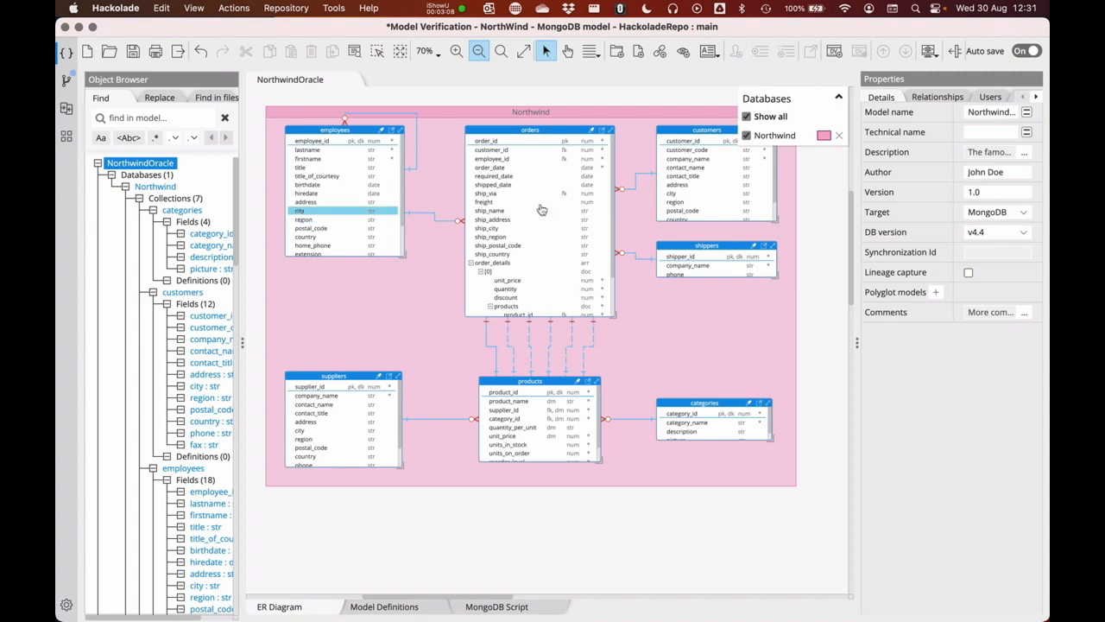
left_click(691, 130)
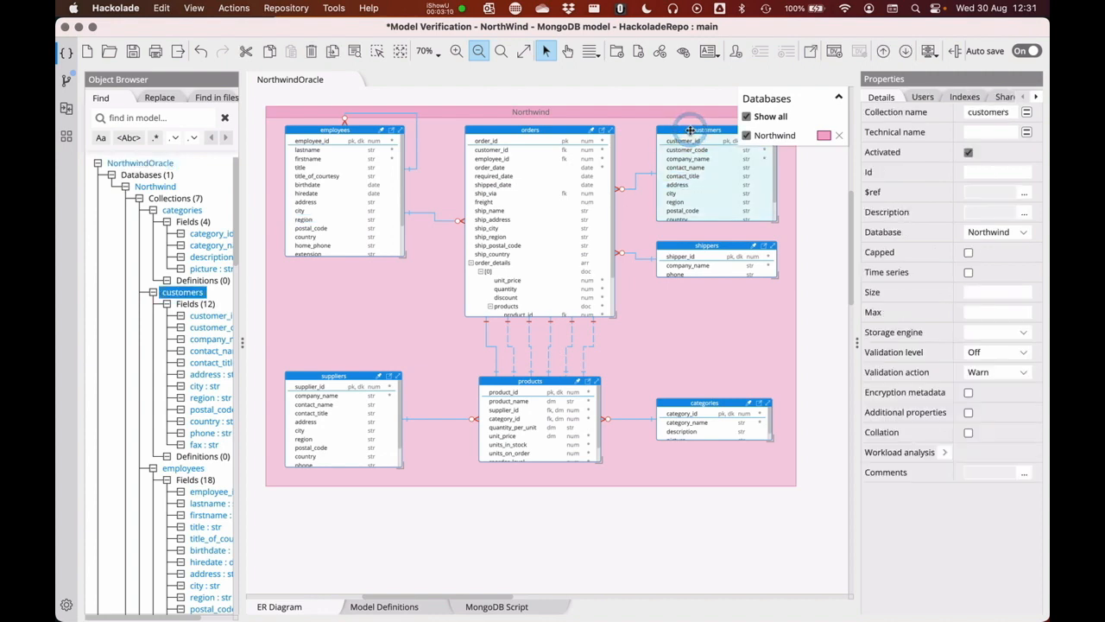
scroll(682, 169, "down", 2)
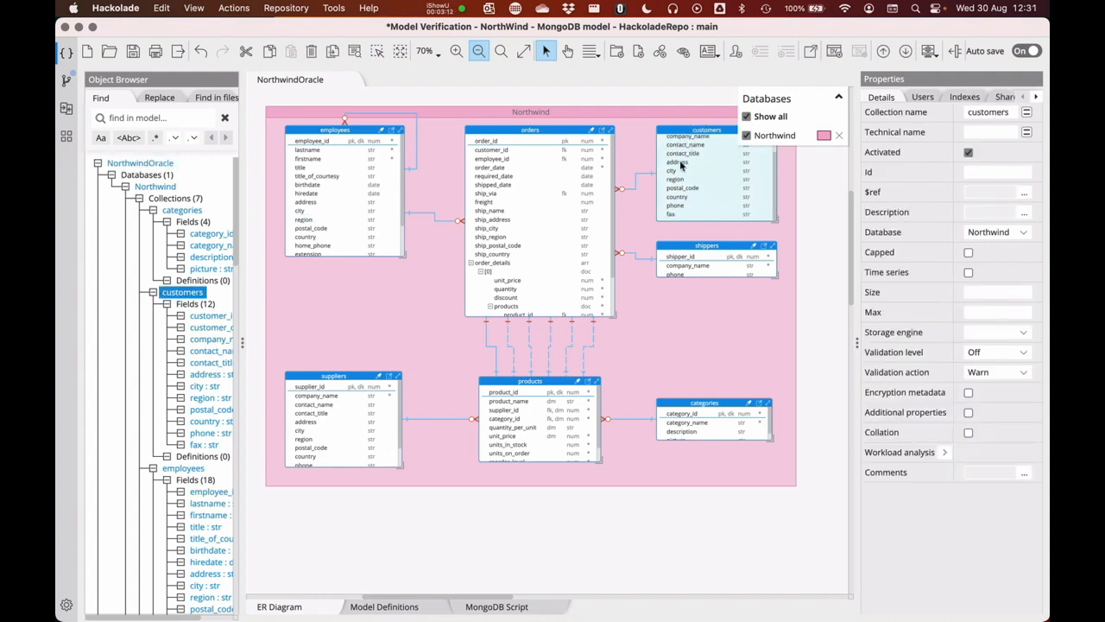
double_click(672, 216)
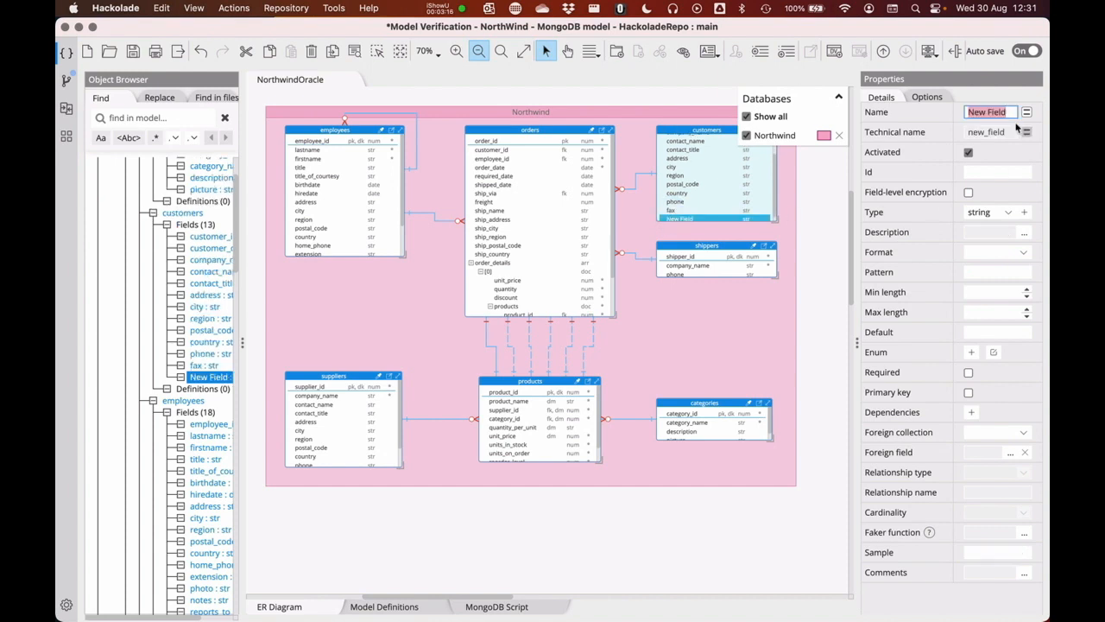
type("Email")
key("Return")
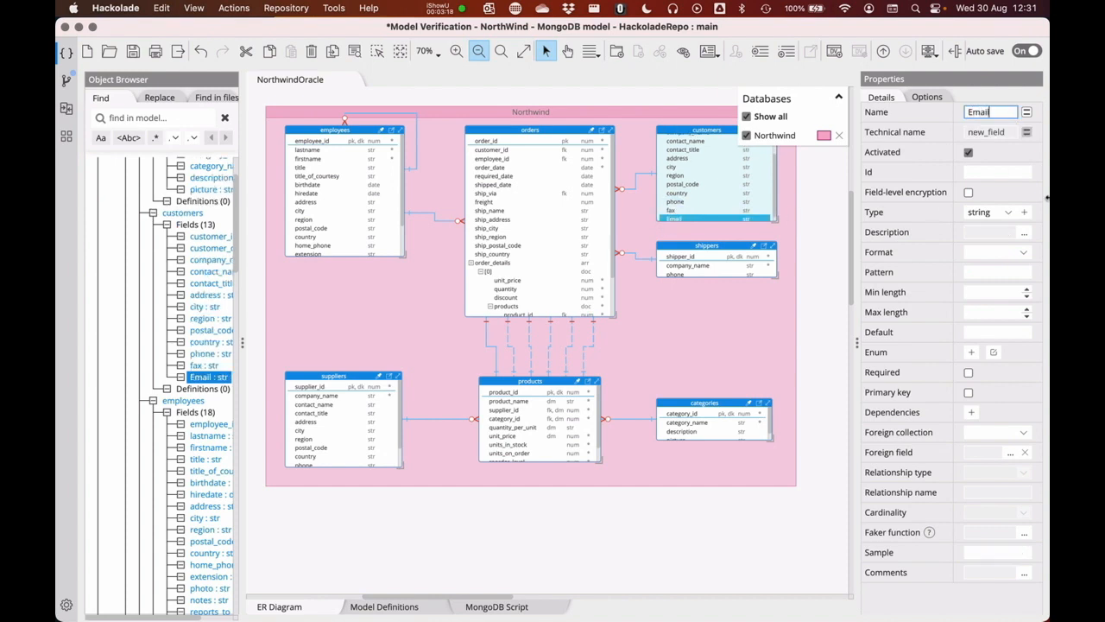
Set the customers Email field's type to numeric and clear the selection in the diagram
left_click(1002, 212)
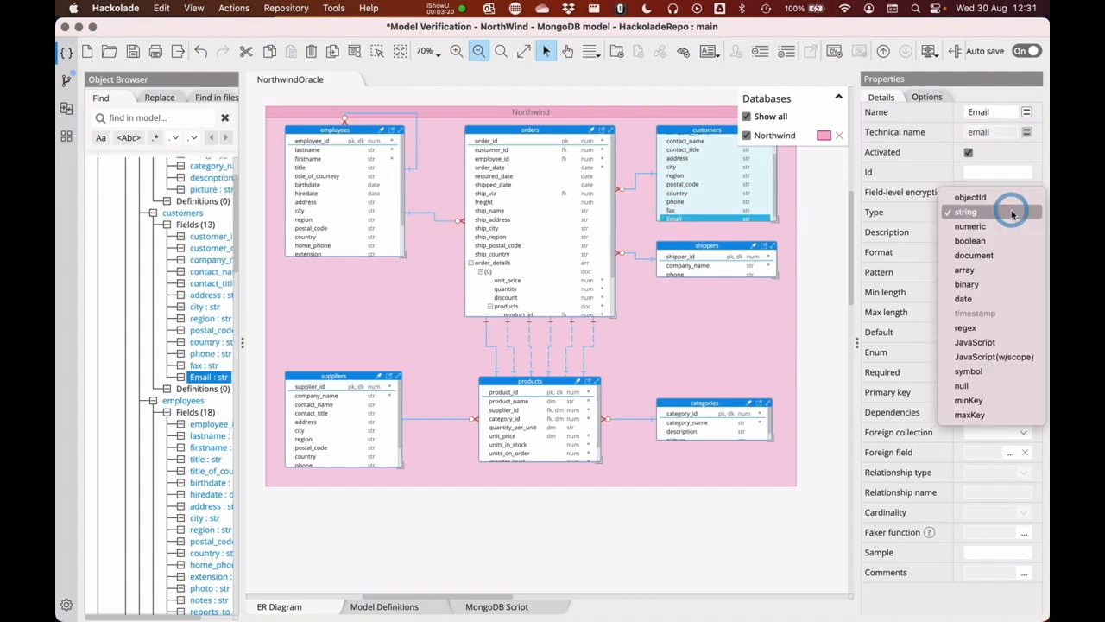
left_click(987, 227)
left_click(656, 515)
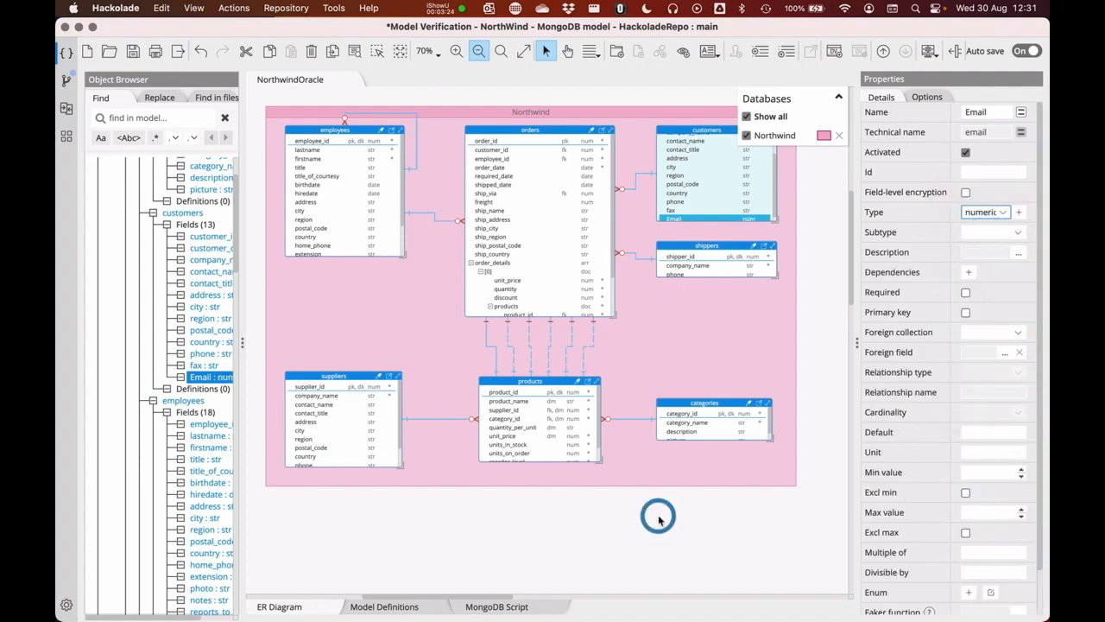
scroll(682, 203, "down", 1)
left_click(679, 216)
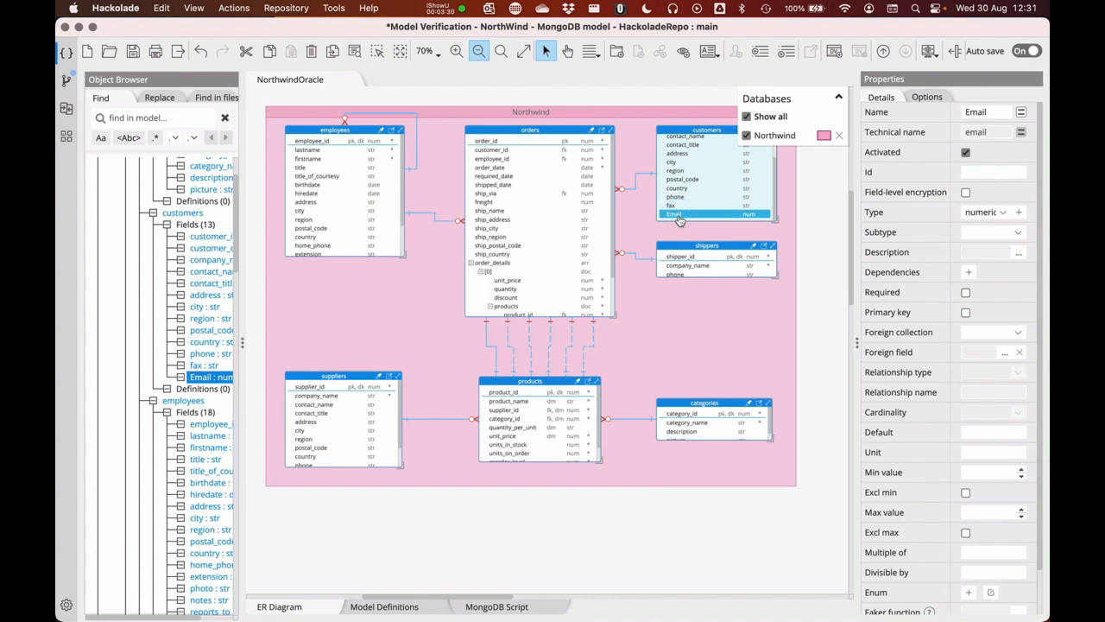
left_click(401, 546)
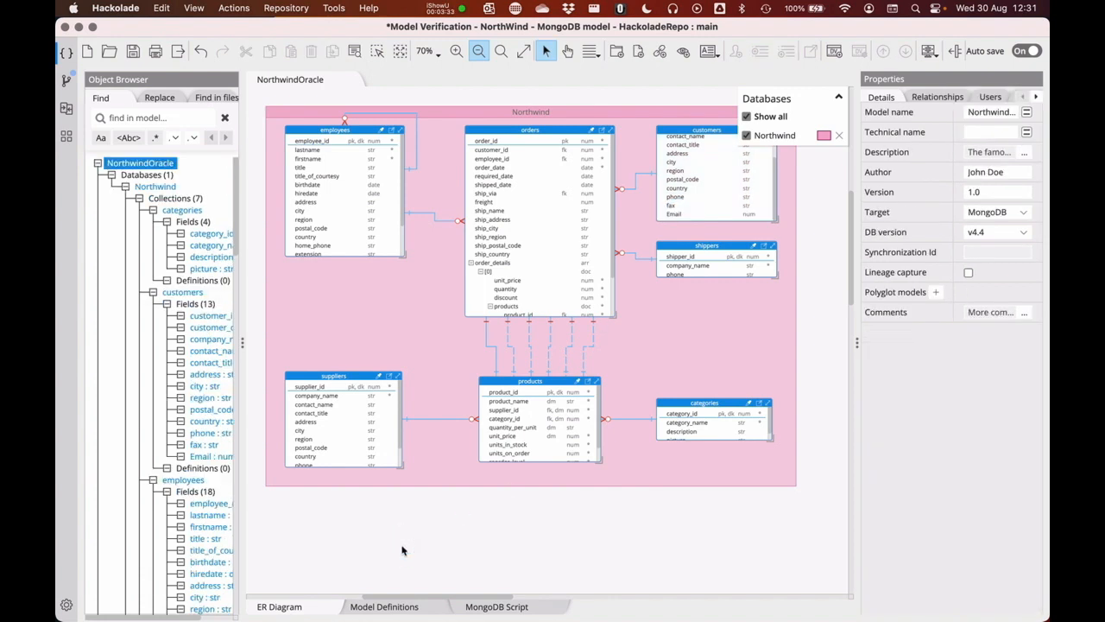
left_click(409, 539)
Set up a data model verification with all three Glossary rules enabled and all Field rules disabled
left_click(333, 8)
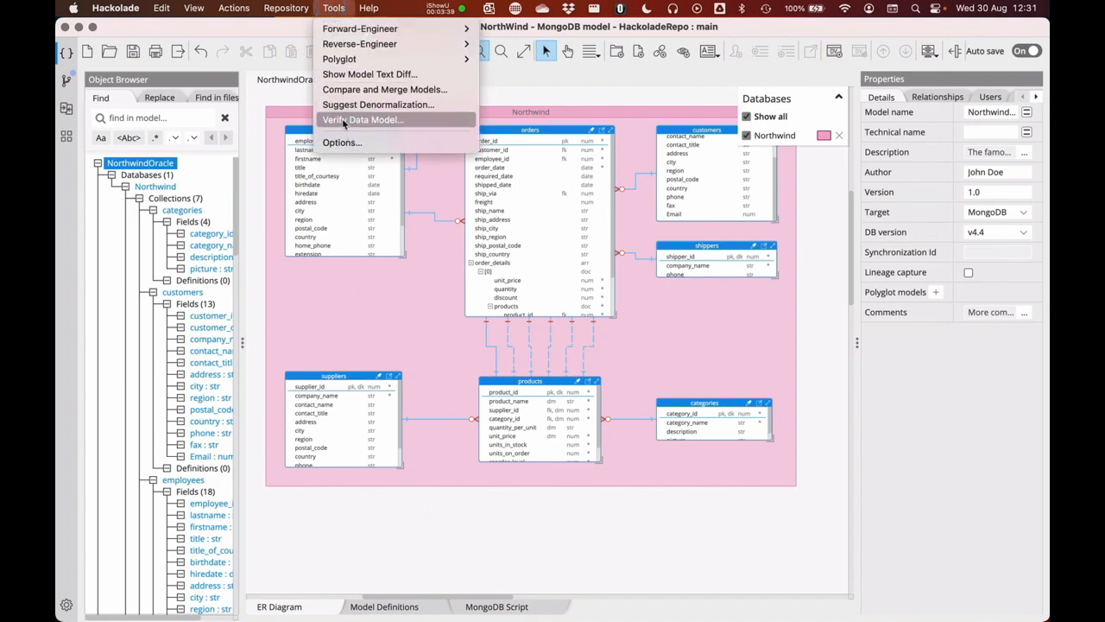
left_click(343, 119)
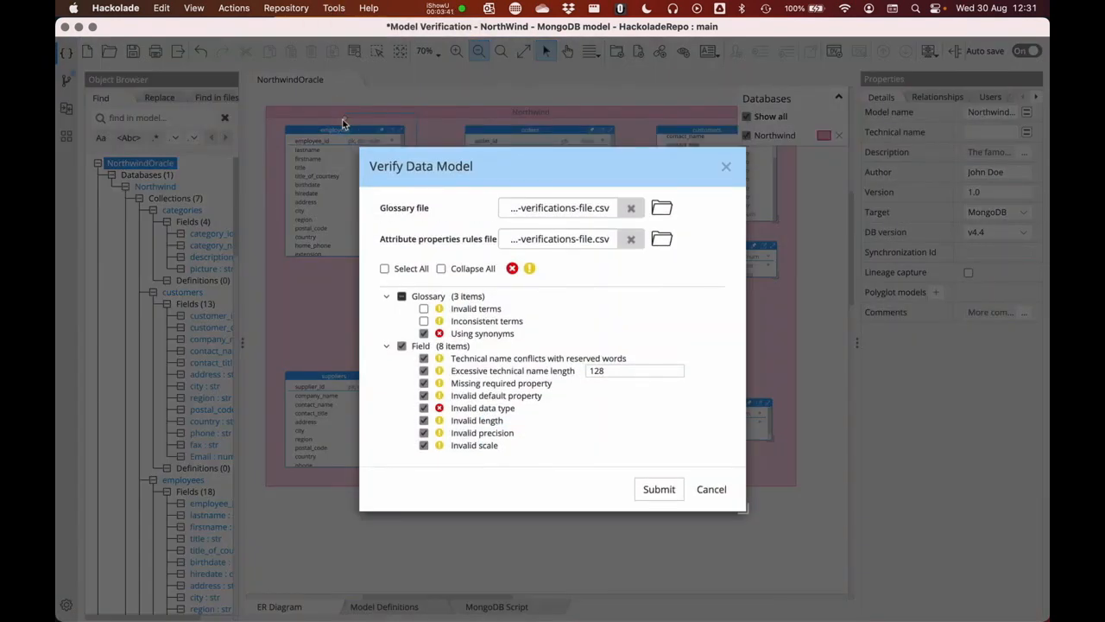
left_click(404, 346)
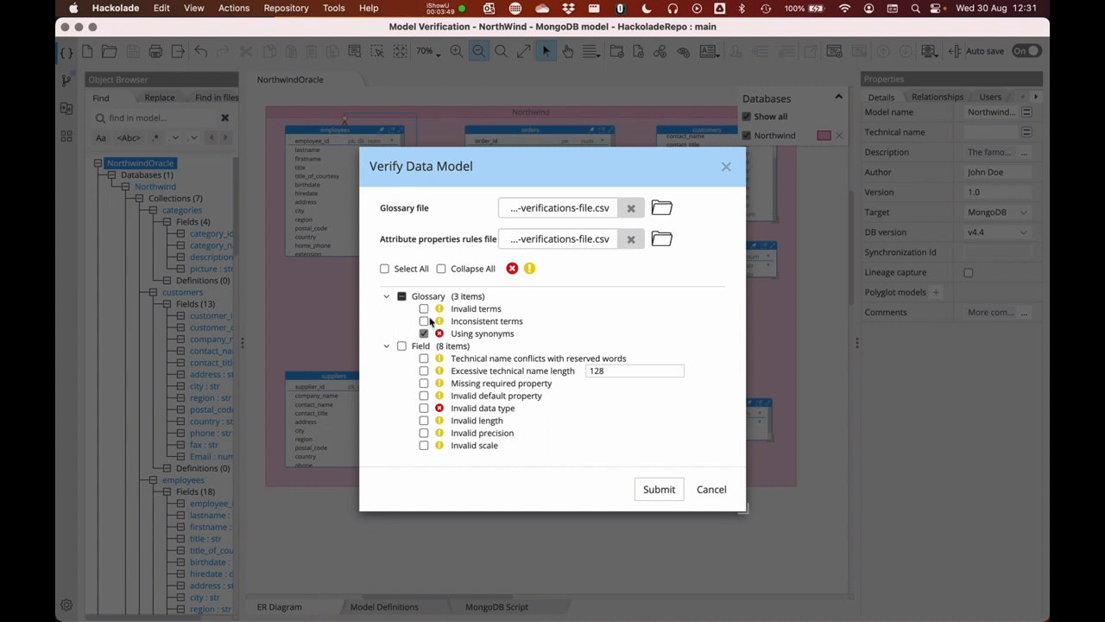
left_click(423, 309)
left_click(423, 320)
left_click(401, 345)
left_click(401, 296)
left_click(401, 297)
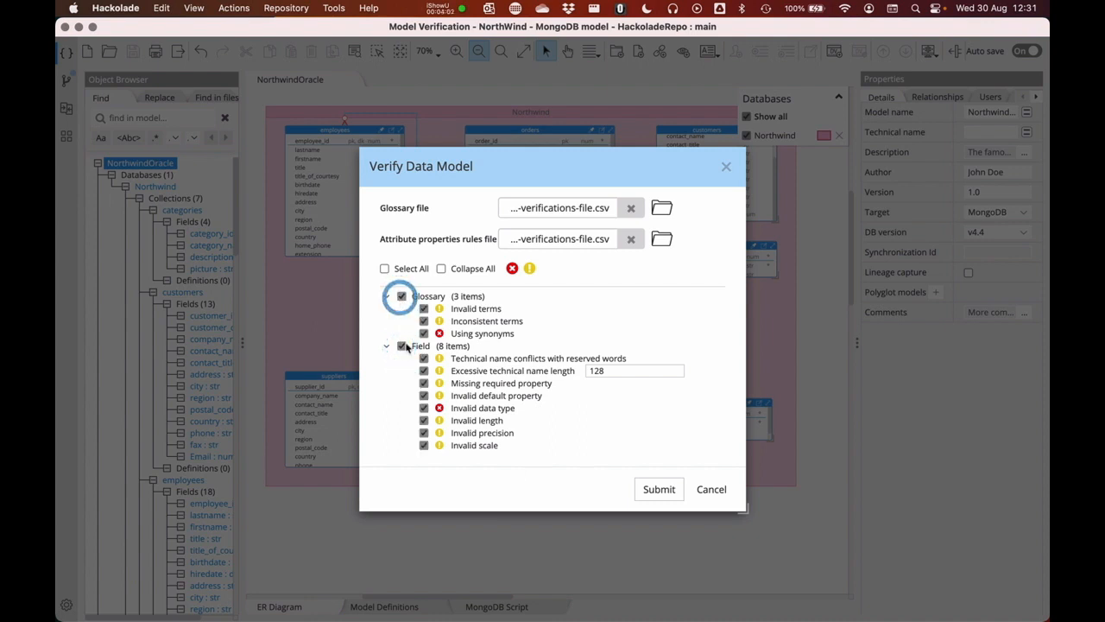
left_click(402, 347)
Run the verification and save its report as "Model Verification - NorthWind - MongoDB model VDM report GLOSSARY.csv"
left_click(659, 489)
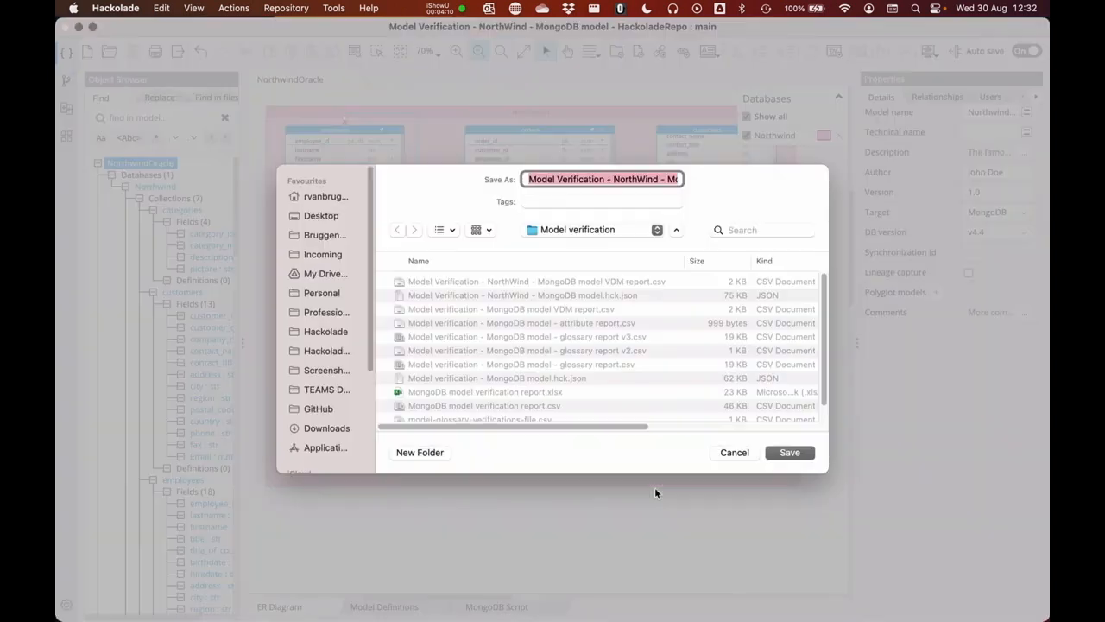
left_click(634, 173)
left_click(632, 176)
key("super+Right")
type("GLOSSARY.csv")
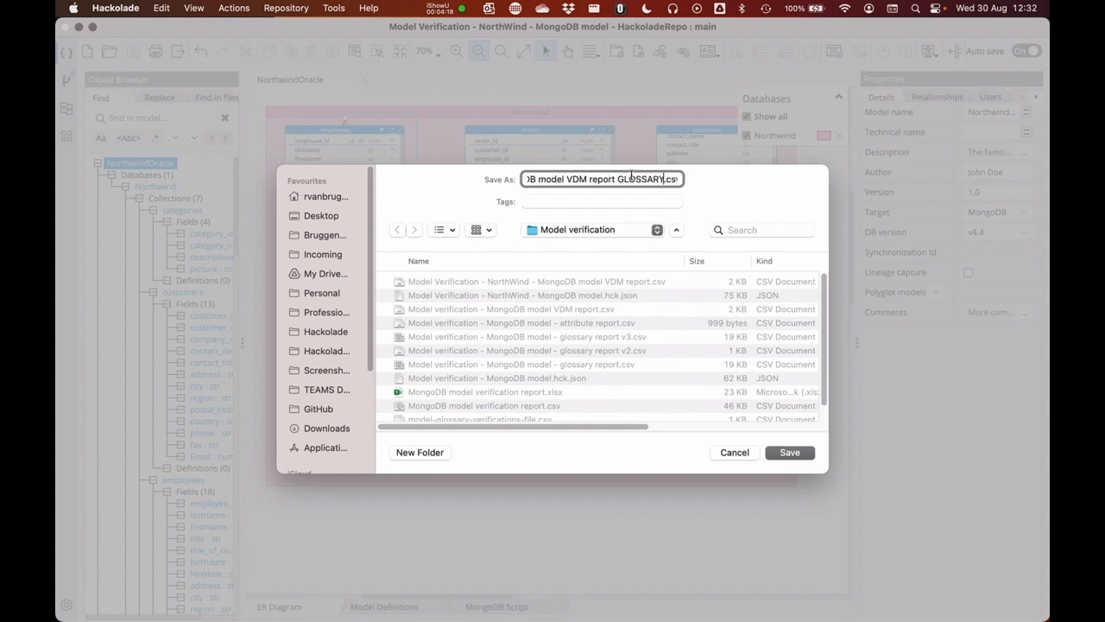
key("Return")
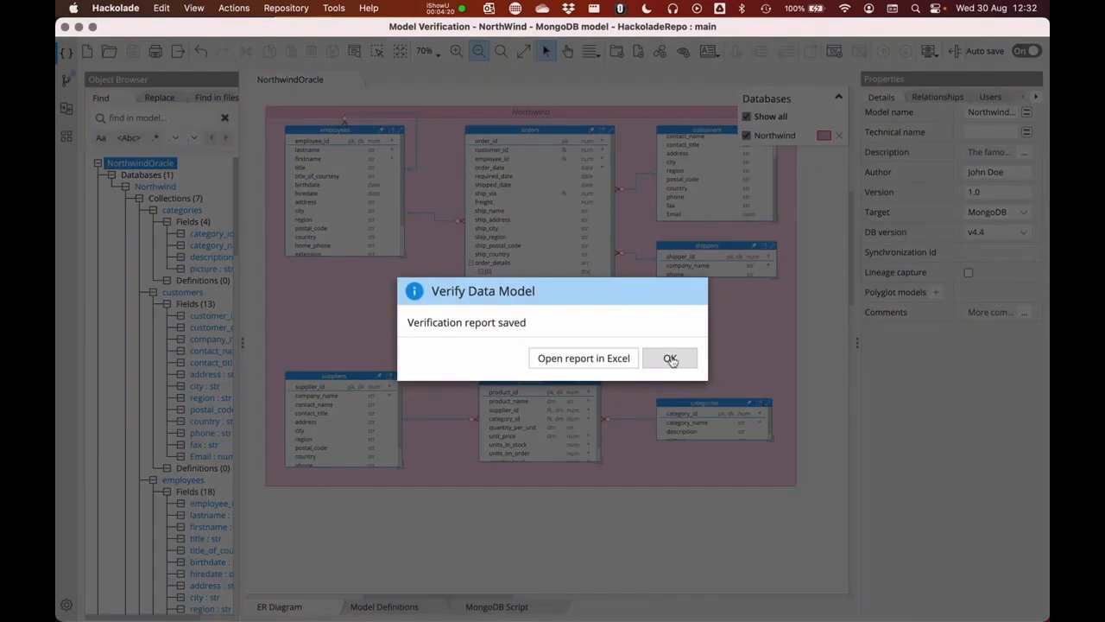
left_click(671, 357)
Verify the data model with only the Field rules and save the report as "Model Verification - NorthWind - MongoDB model VDM report - ATTRIBUTE"
left_click(334, 8)
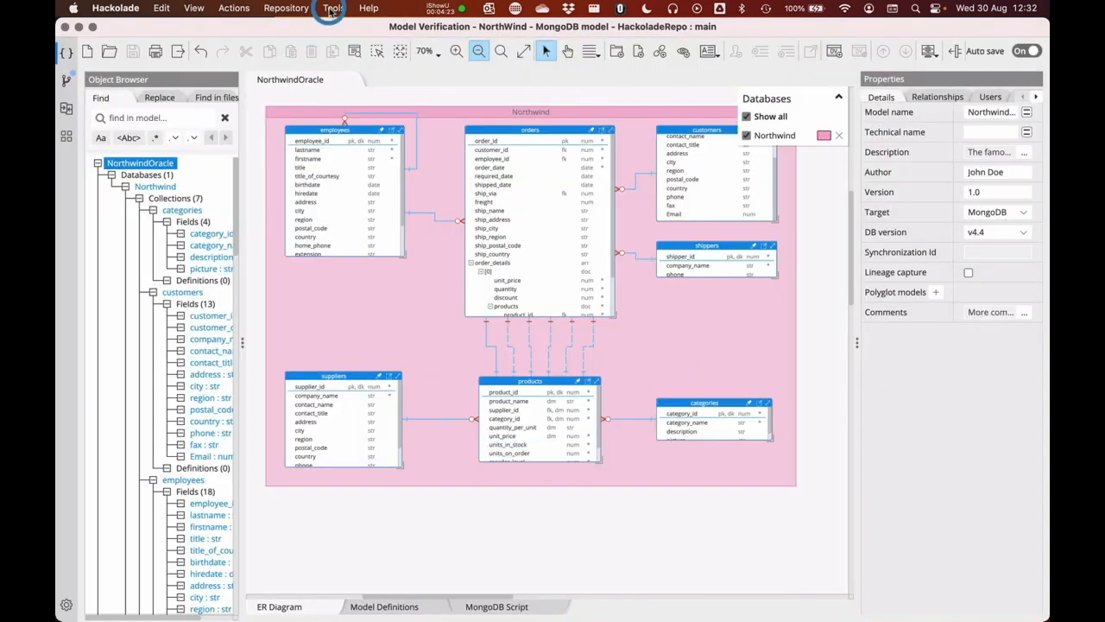
left_click(341, 121)
left_click(402, 297)
left_click(401, 345)
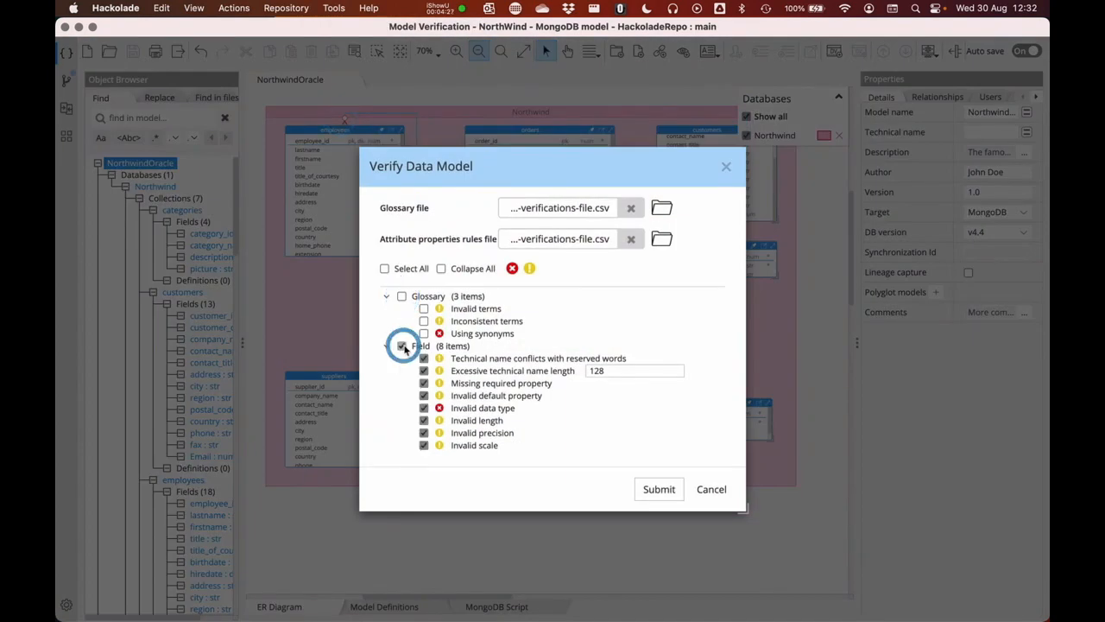
left_click(661, 489)
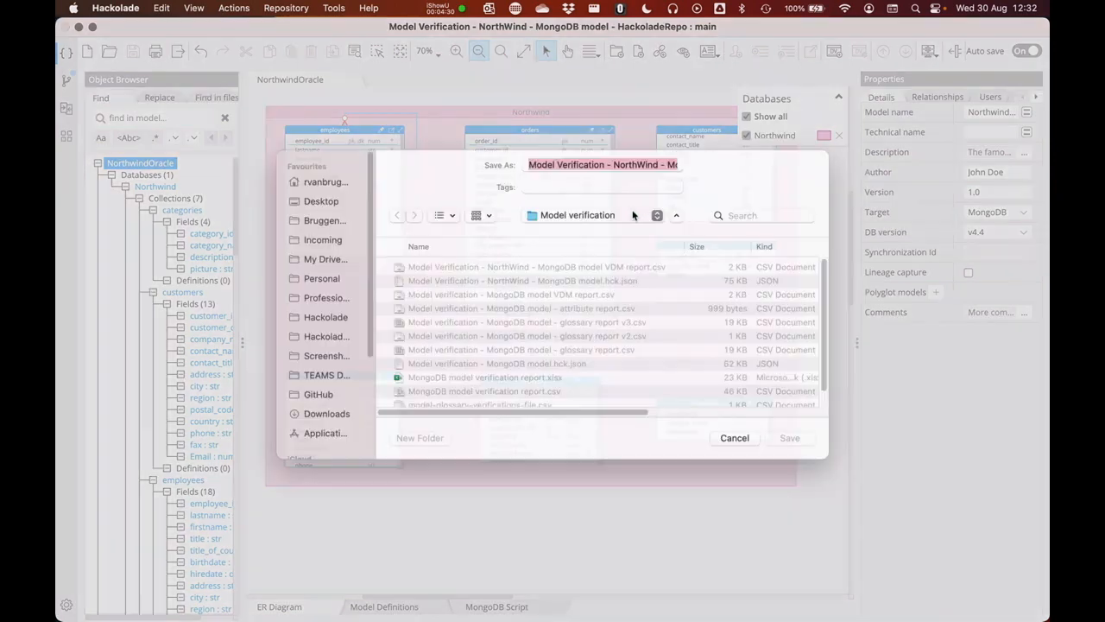
type("ATTRIBUTE")
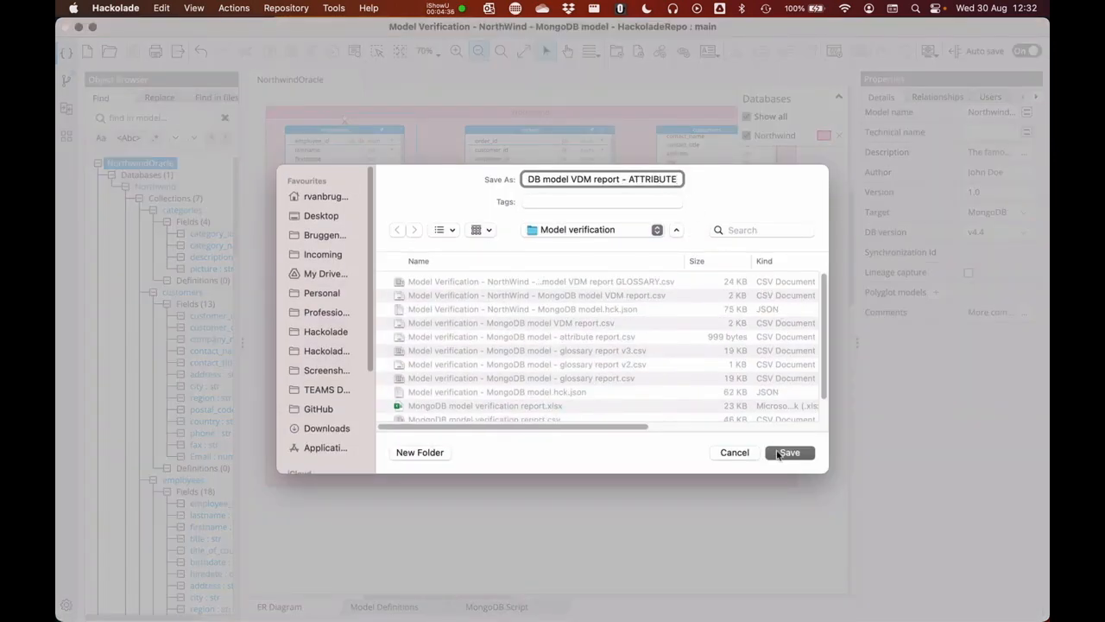
left_click(780, 455)
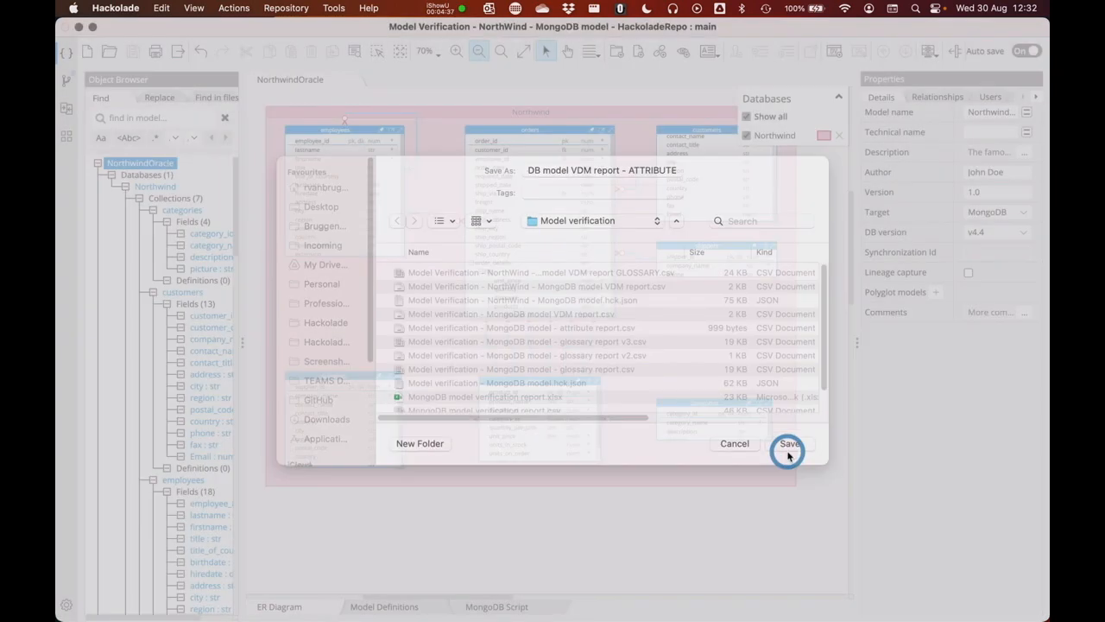
left_click(673, 361)
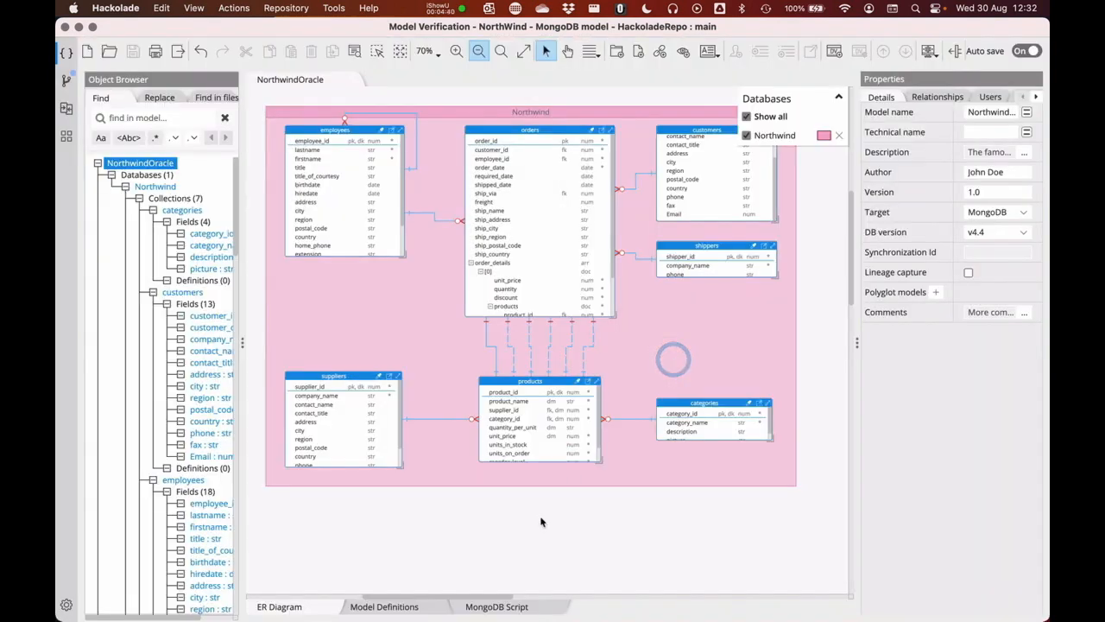
Verify the data model with all Glossary and Field rules, replacing the existing "Model Verification - NorthWind - MongoDB model VDM report.csv"
left_click(335, 7)
left_click(363, 118)
left_click(401, 296)
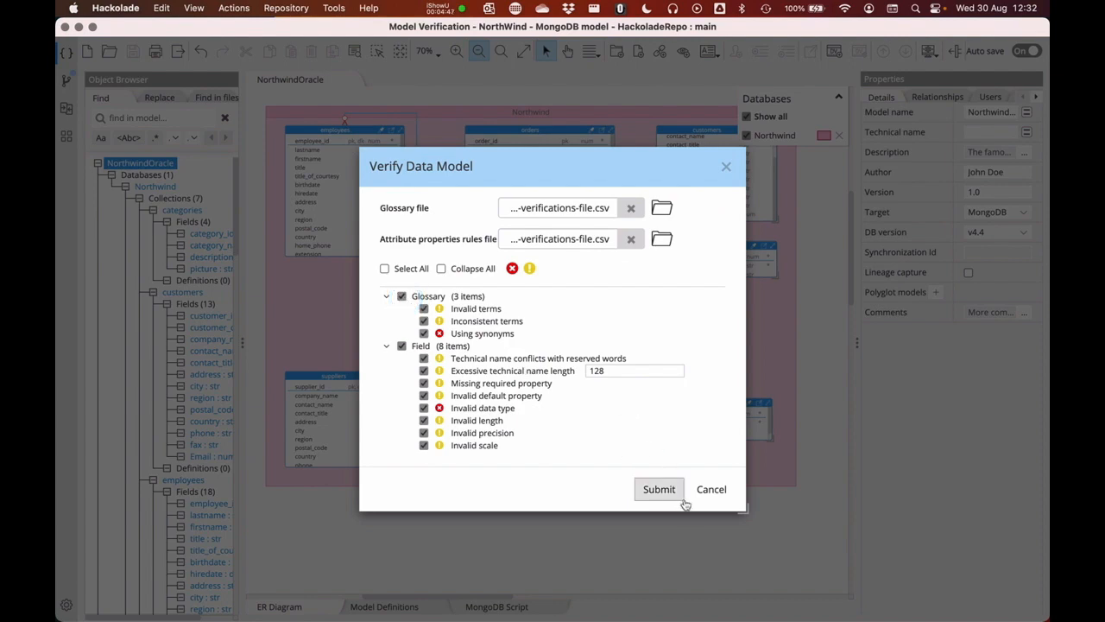
left_click(662, 486)
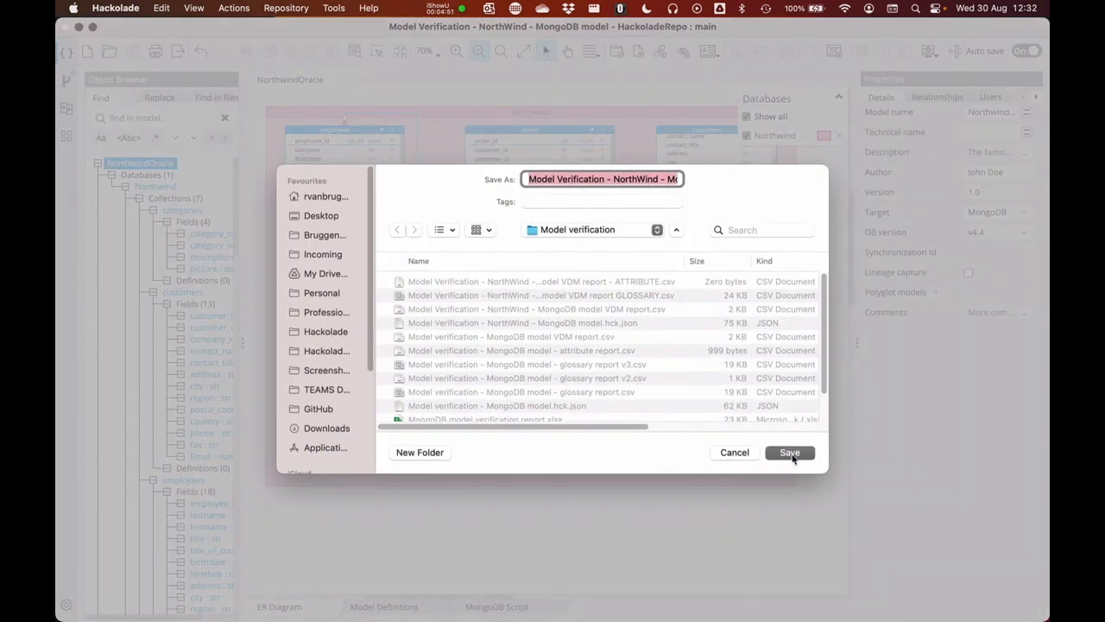
left_click(789, 453)
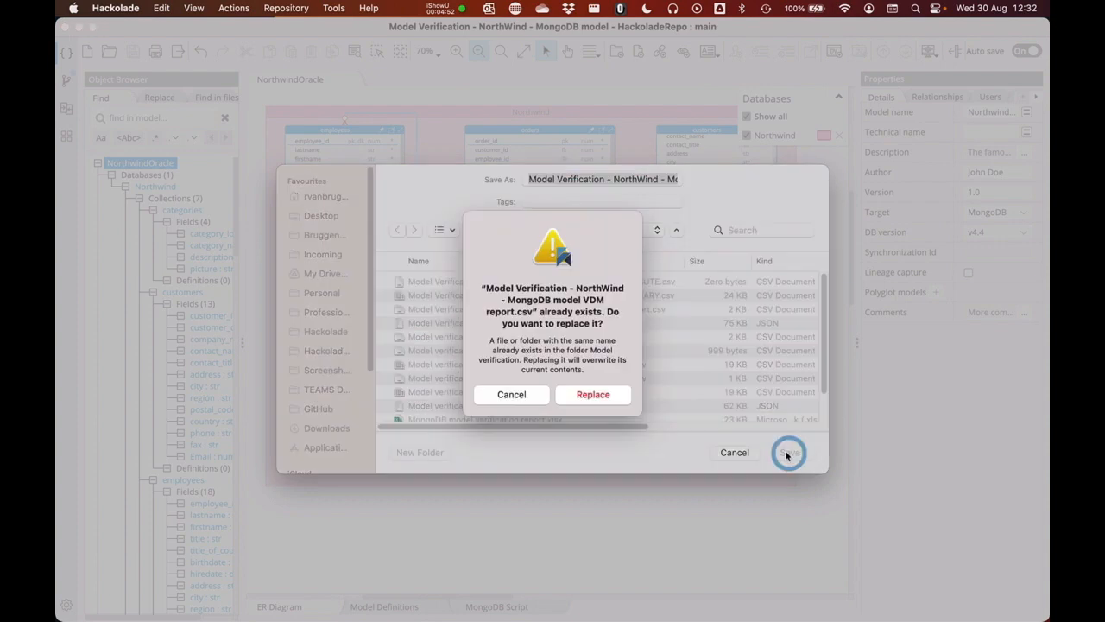
left_click(587, 403)
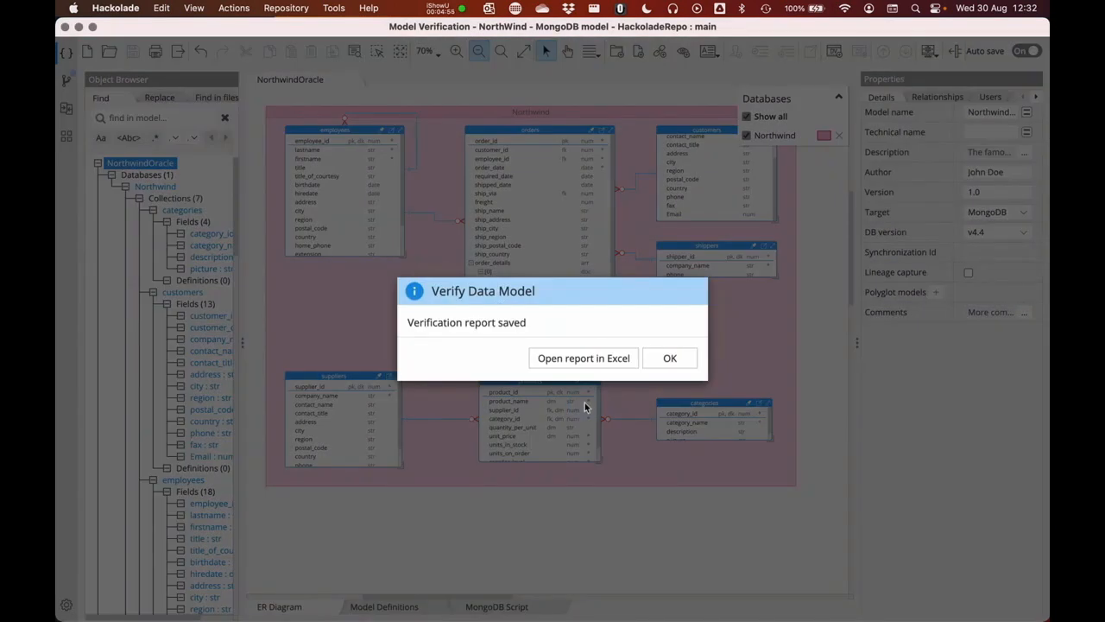
left_click(668, 359)
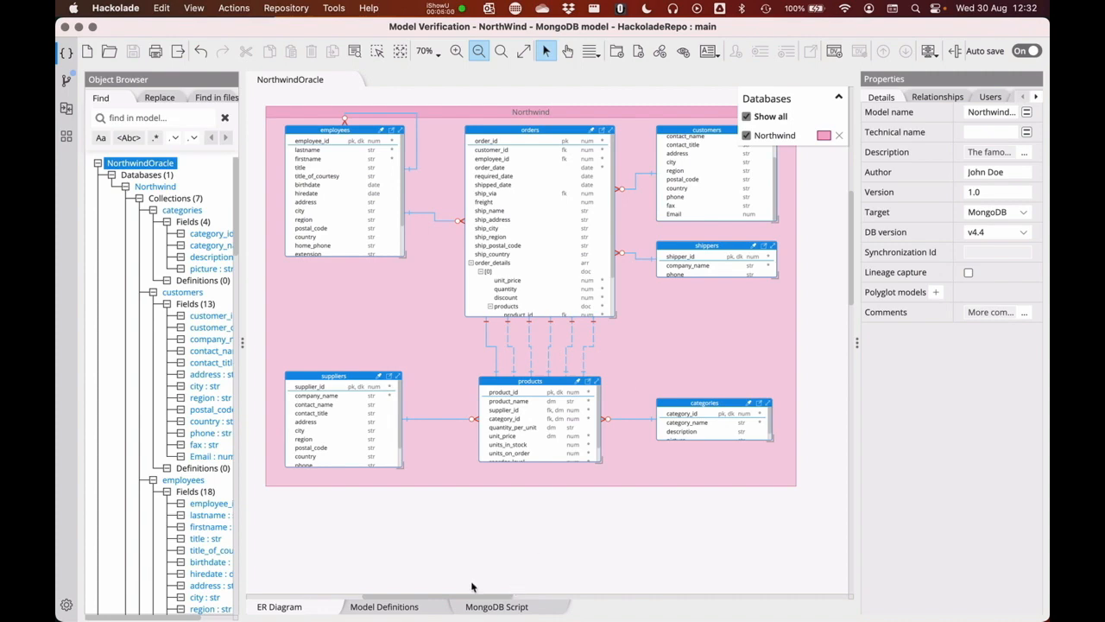
Switch to Visual Studio Code and open "Model Verification - NorthWind - MongoDB model VDM report GLOSSARY.csv"
key("ctrl+Right")
left_click(482, 514)
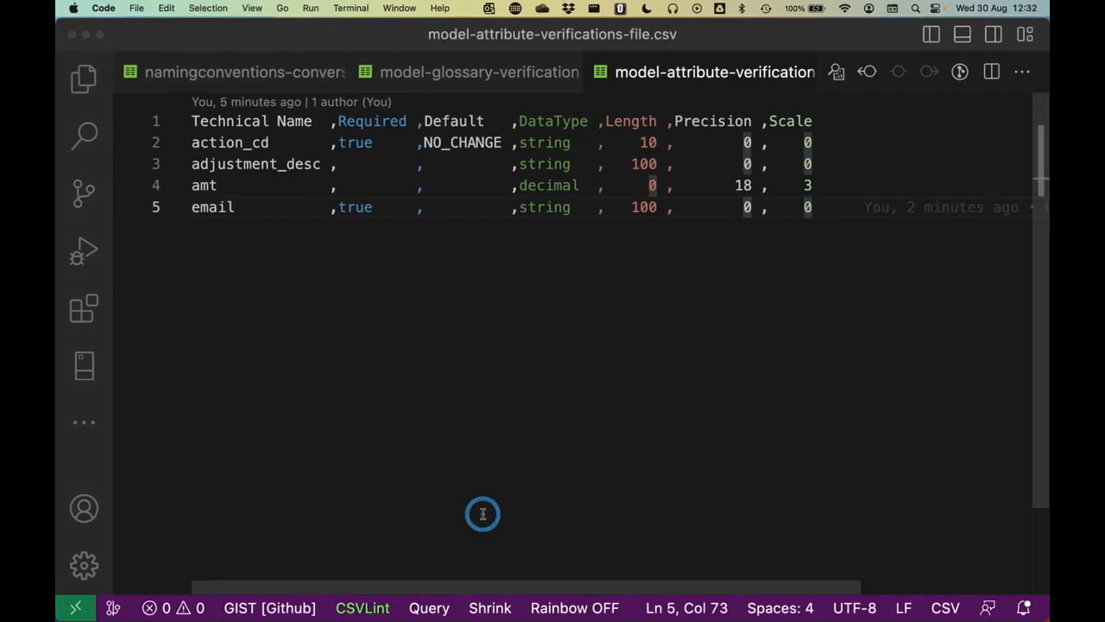
key("super+o")
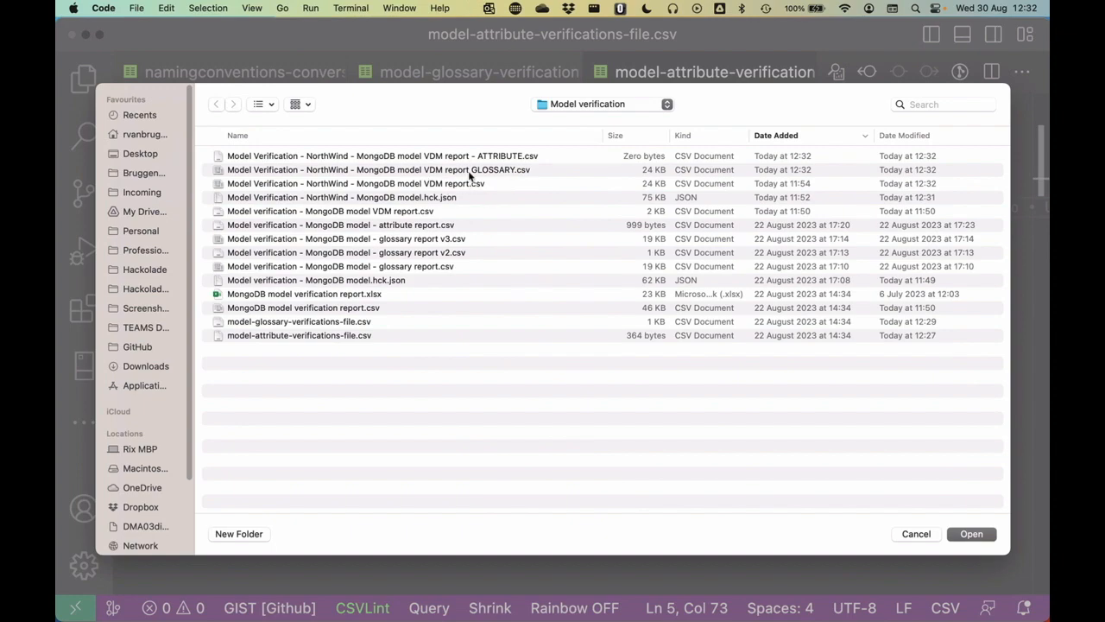
double_click(443, 168)
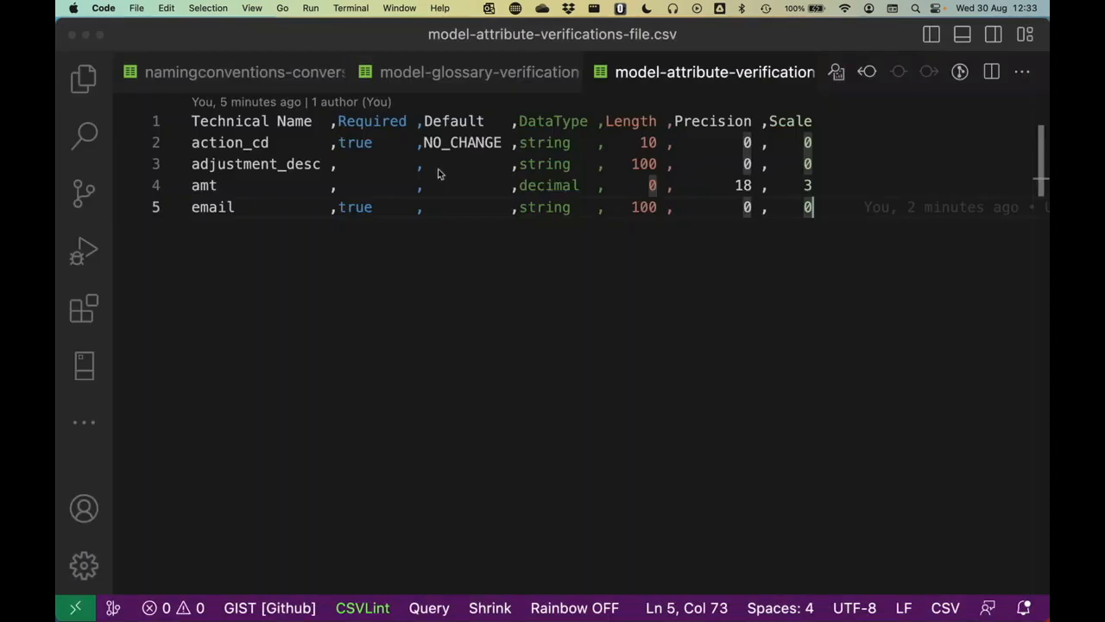
Examine the invalidTerms rows in the glossary report and compare them with the terms in model-glossary-verifications-file.csv
scroll(431, 216, "down", 10)
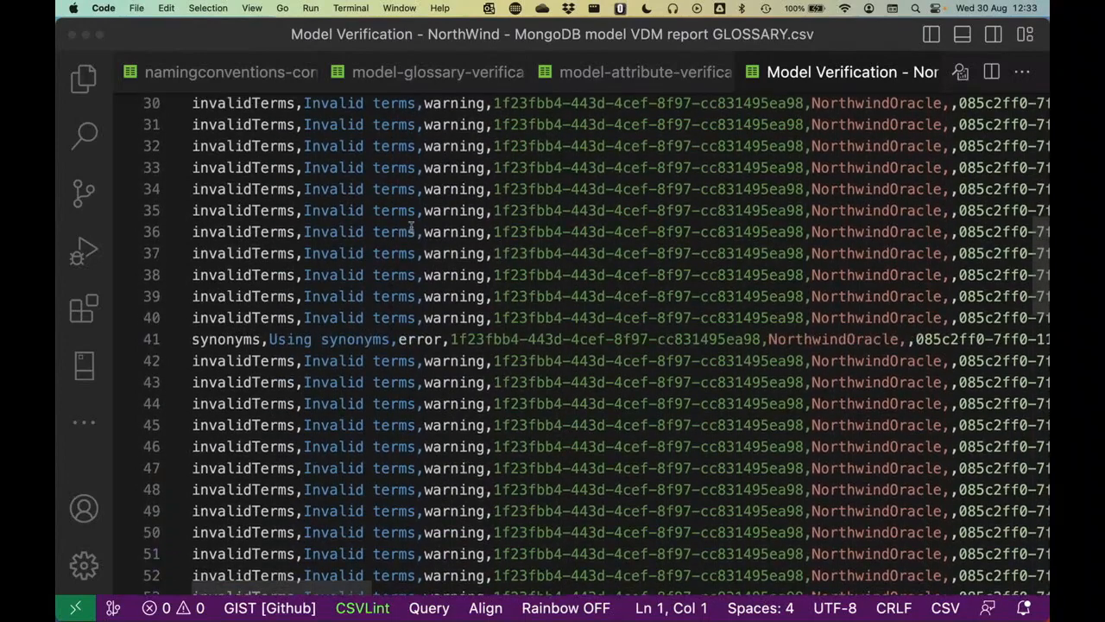
scroll(413, 228, "down", 10)
scroll(413, 228, "up", 20)
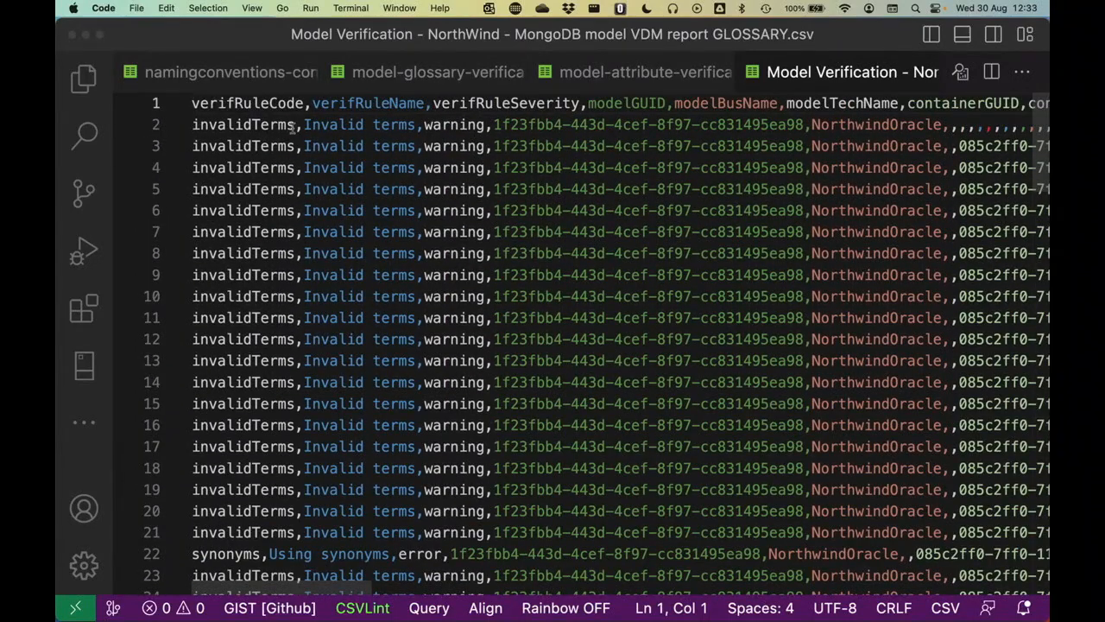
left_click(157, 127)
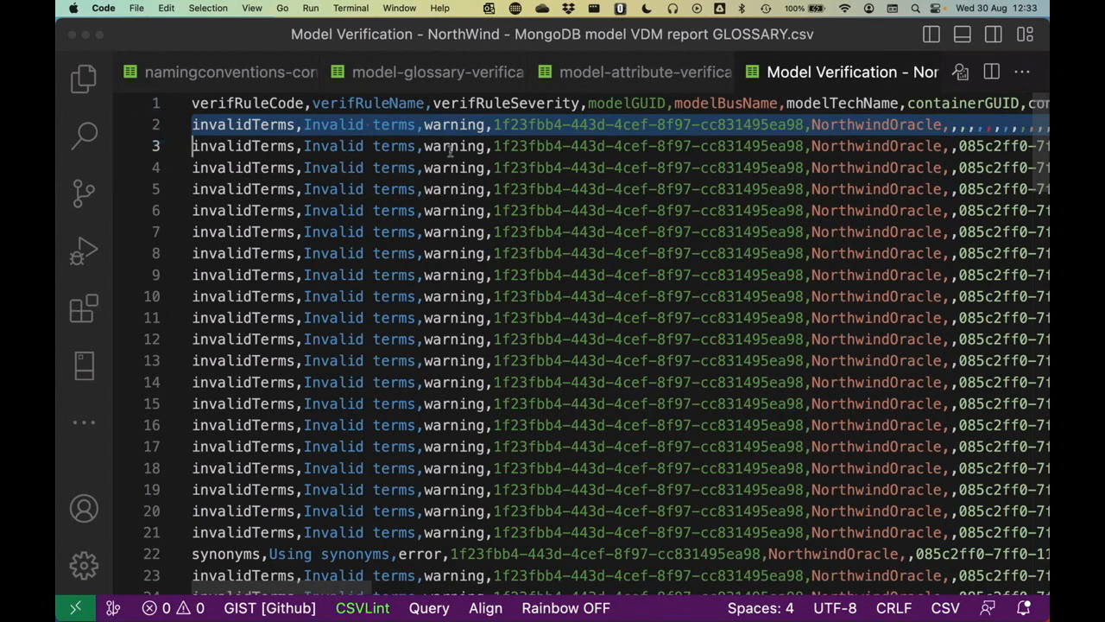
left_click(417, 76)
scroll(368, 363, "left", 10)
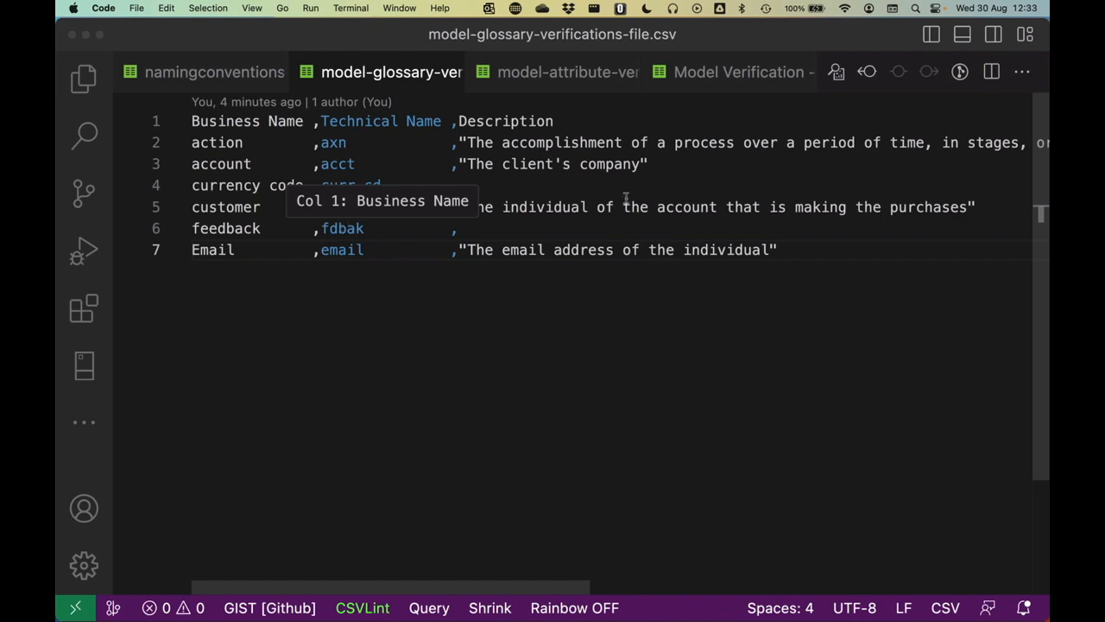
Return to the glossary report and examine the synonyms rule rows 22 and 41, including their collection and field columns
left_click(740, 71)
scroll(353, 234, "down", 4)
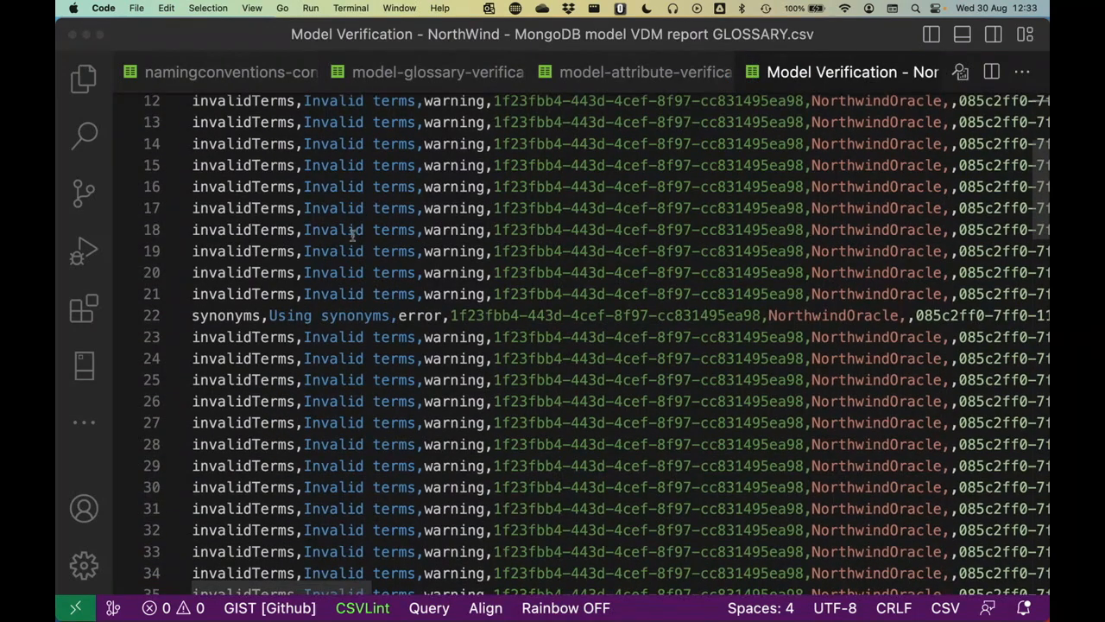
left_click(153, 318)
scroll(285, 263, "down", 6)
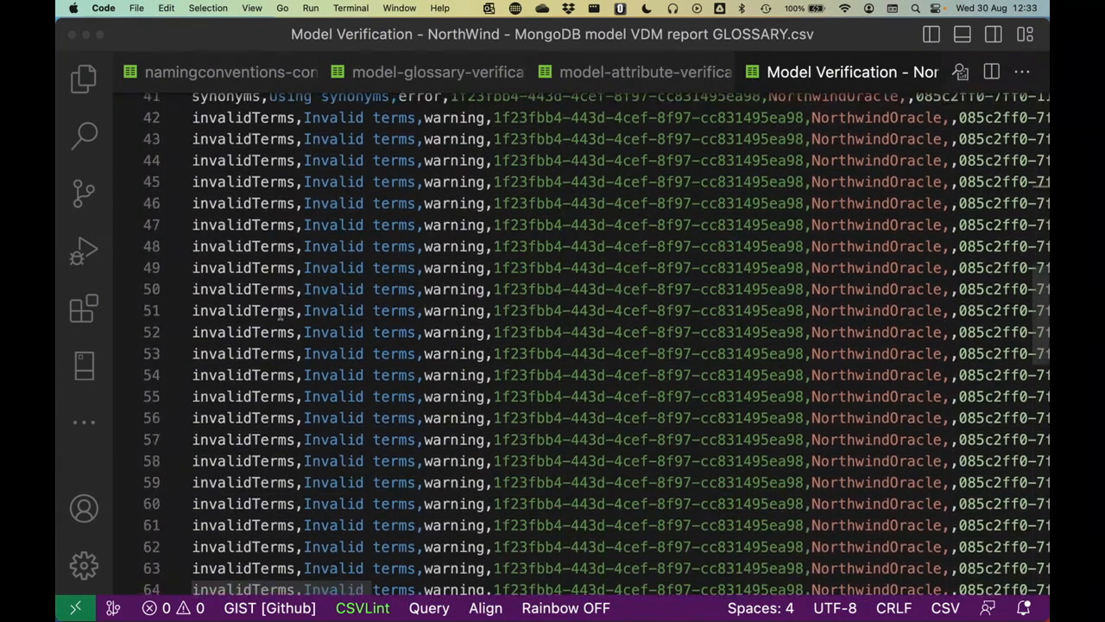
scroll(285, 263, "up", 3)
left_click(153, 363)
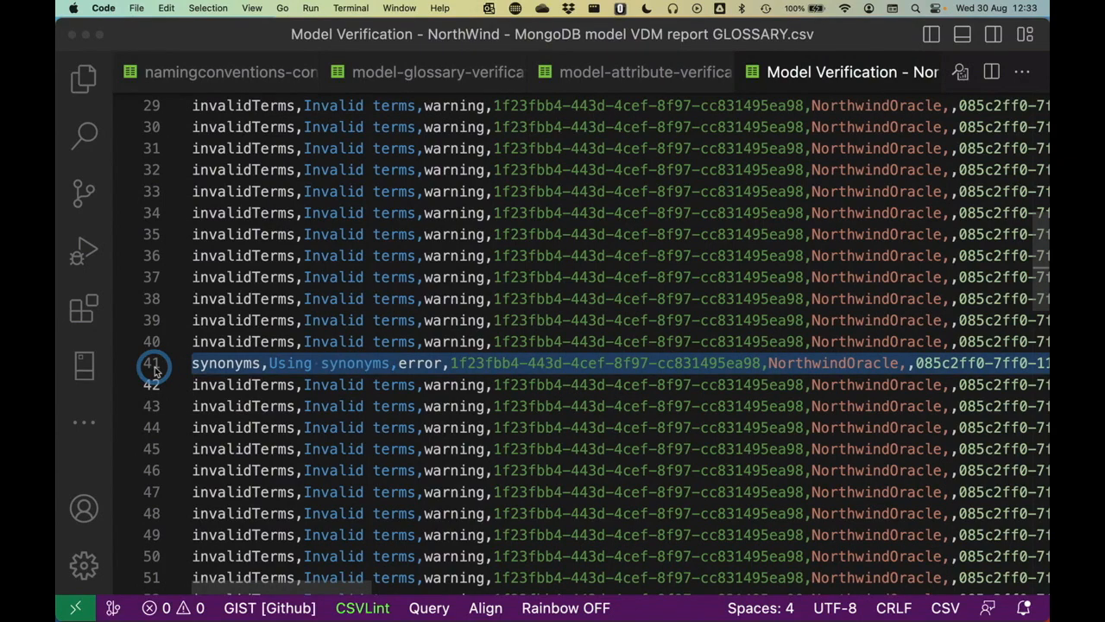
scroll(156, 371, "right", 5)
scroll(156, 371, "right", 10)
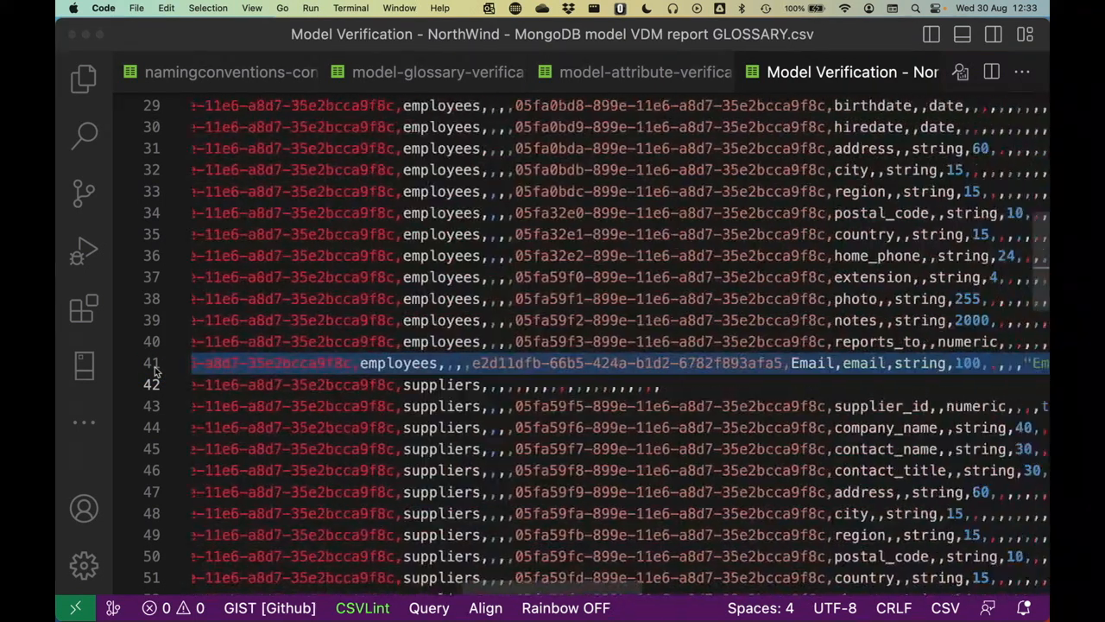
left_click(453, 362)
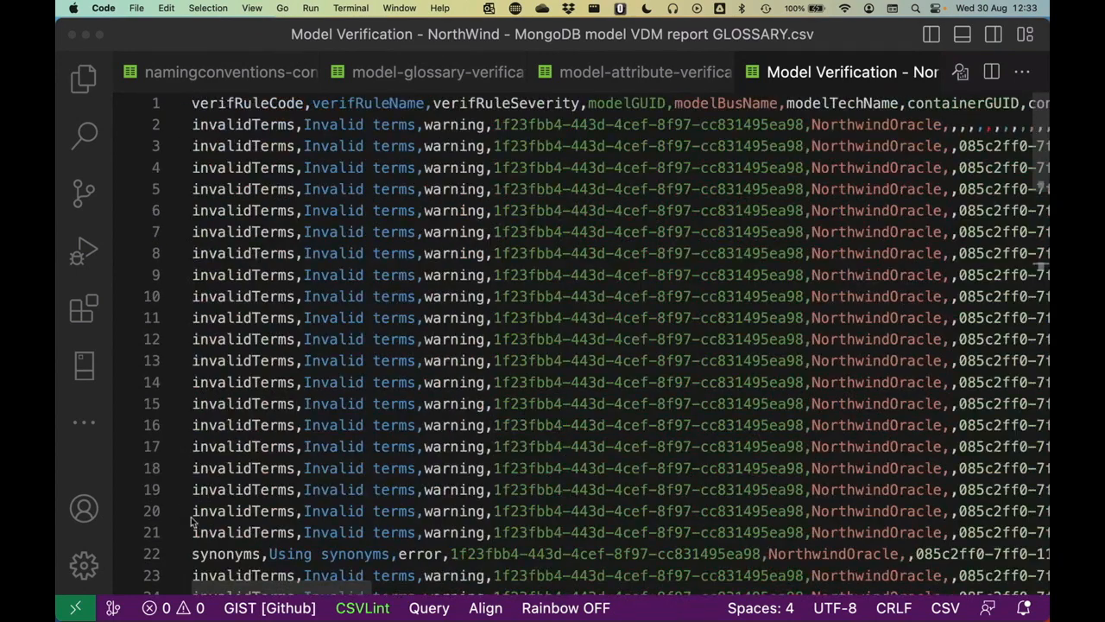
scroll(194, 521, "down", 3)
left_click(147, 459)
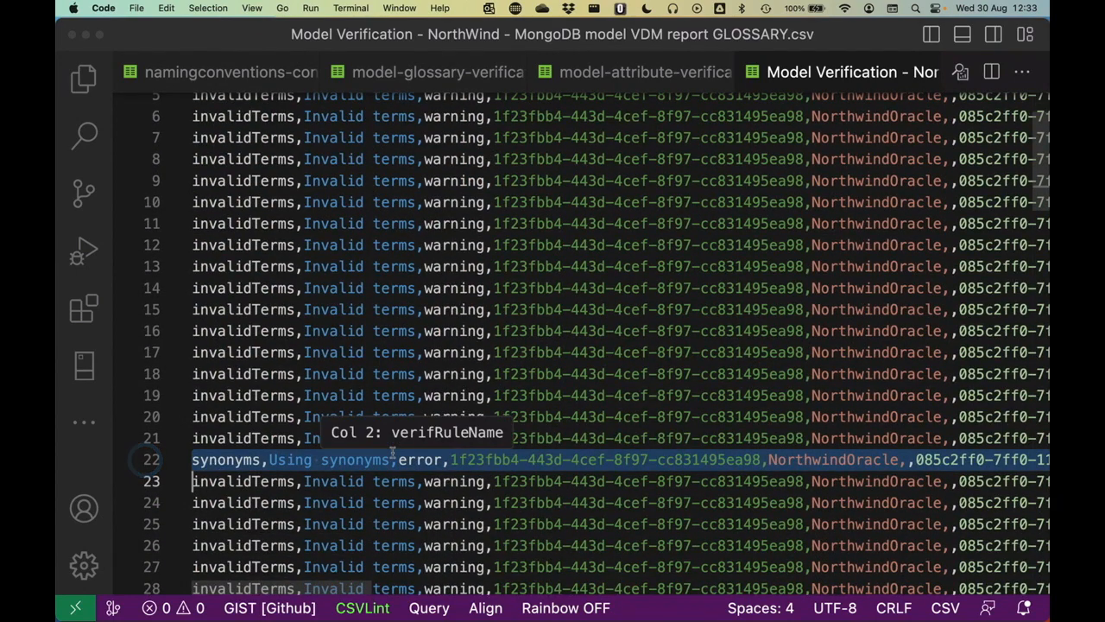
left_click(665, 265)
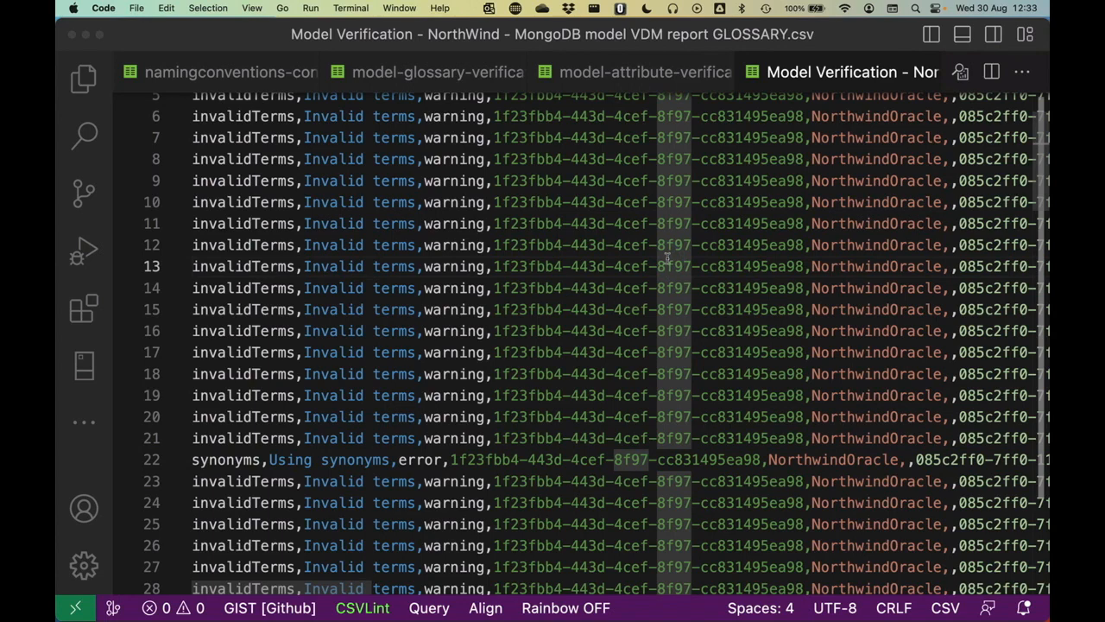
Close the glossary report and open "Model Verification - NorthWind - MongoDB model VDM report - ATTRIBUTE.csv"
key("super+w")
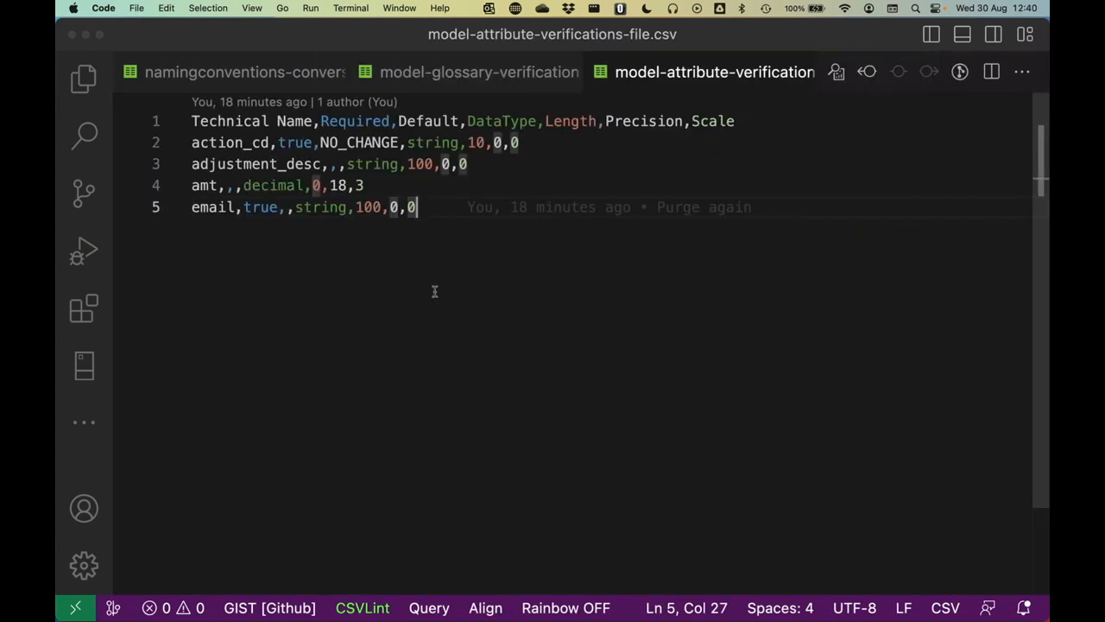
key("super+o")
left_click(451, 156)
double_click(451, 156)
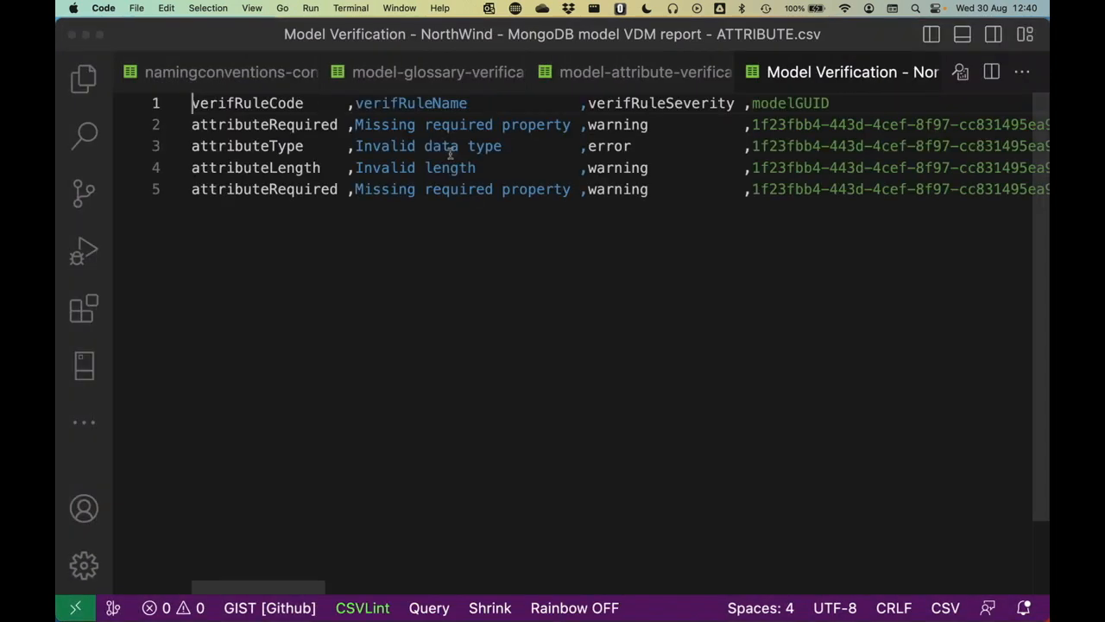
Review the email rule's Required, DataType and Length values in model-attribute-verifications-file.csv
left_click(595, 72)
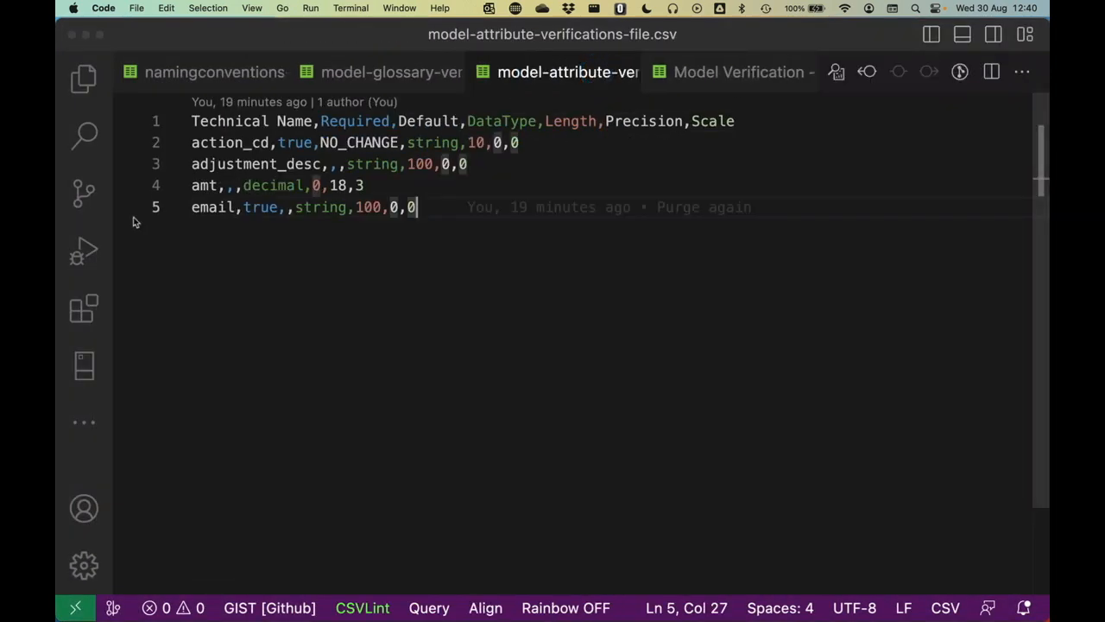
left_click(156, 208)
double_click(210, 212)
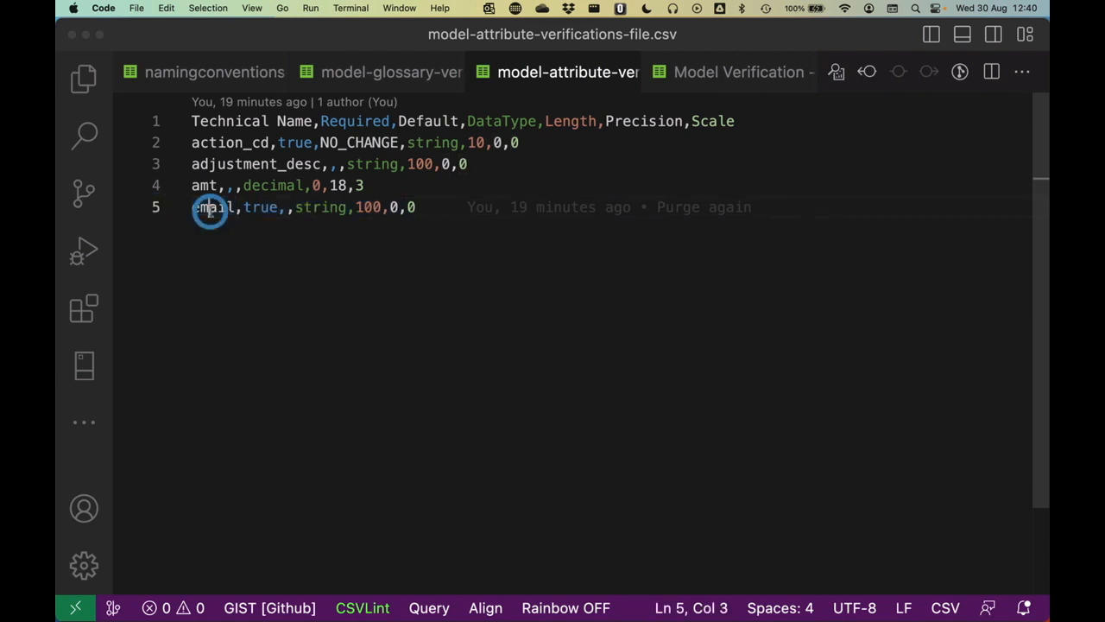
double_click(255, 211)
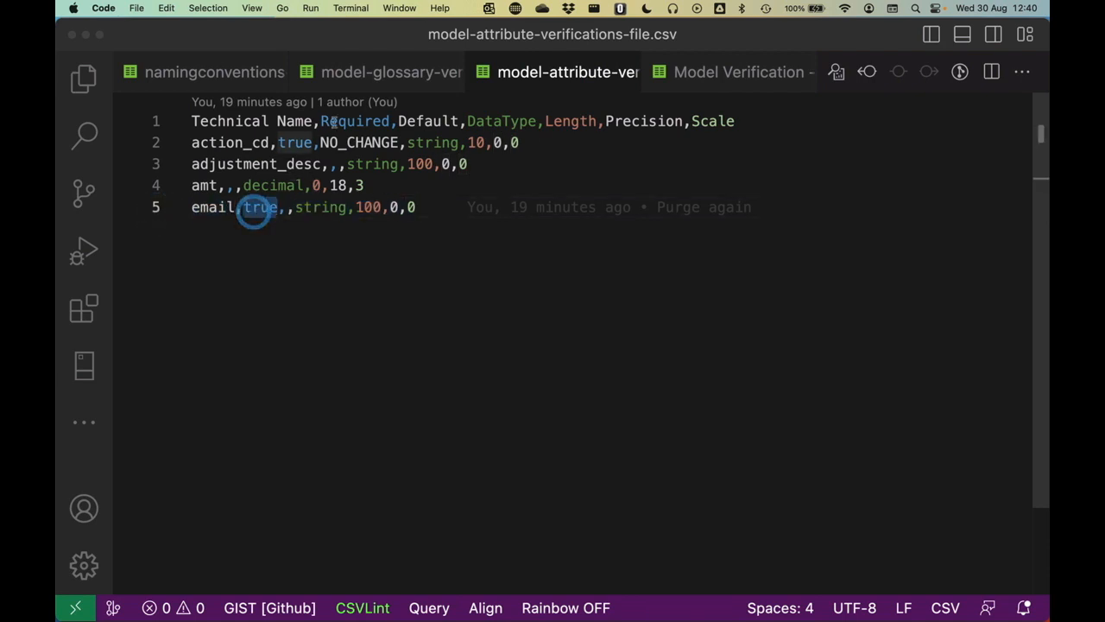
double_click(334, 121)
double_click(320, 208)
double_click(368, 207)
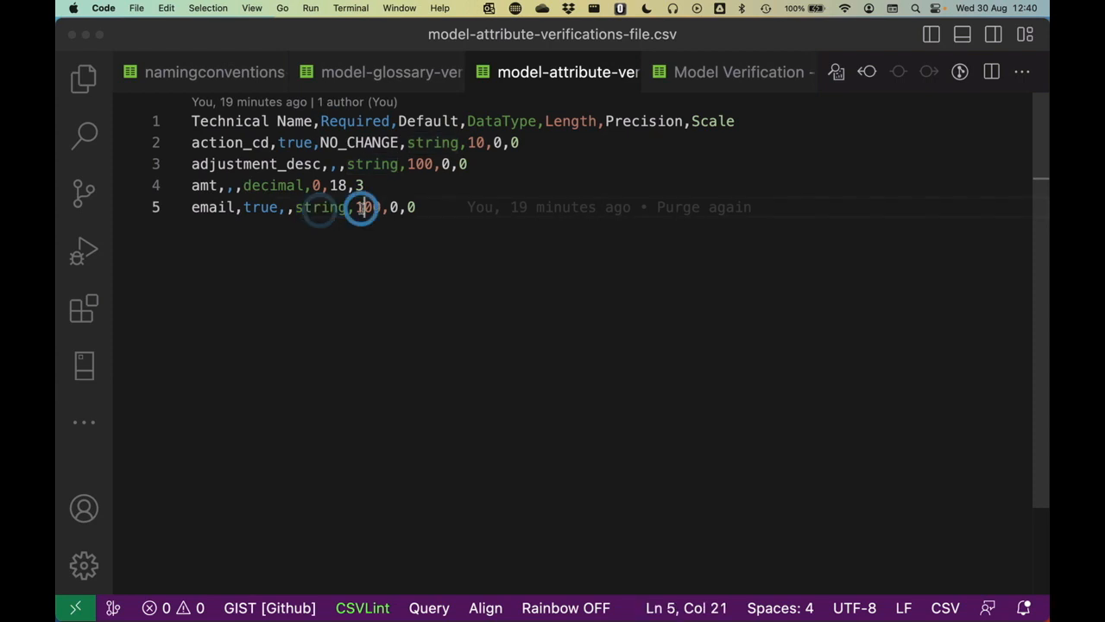
Return to the ATTRIBUTE report and examine the attributeRequired rows across their attribute name, data type and length columns
left_click(727, 74)
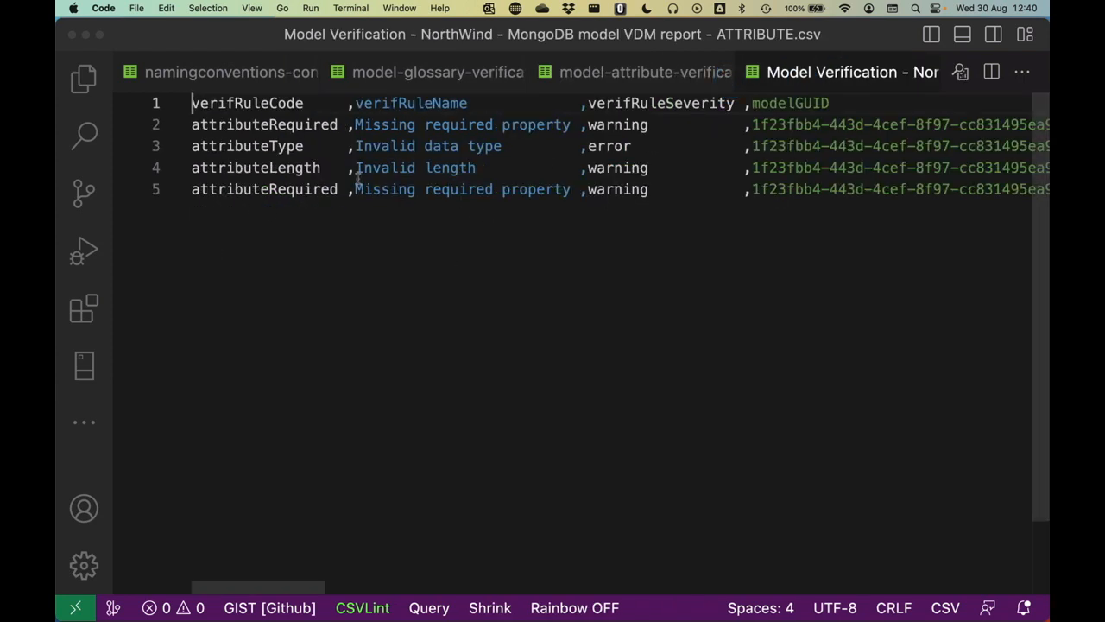
scroll(294, 292, "right", 10)
scroll(294, 293, "left", 10)
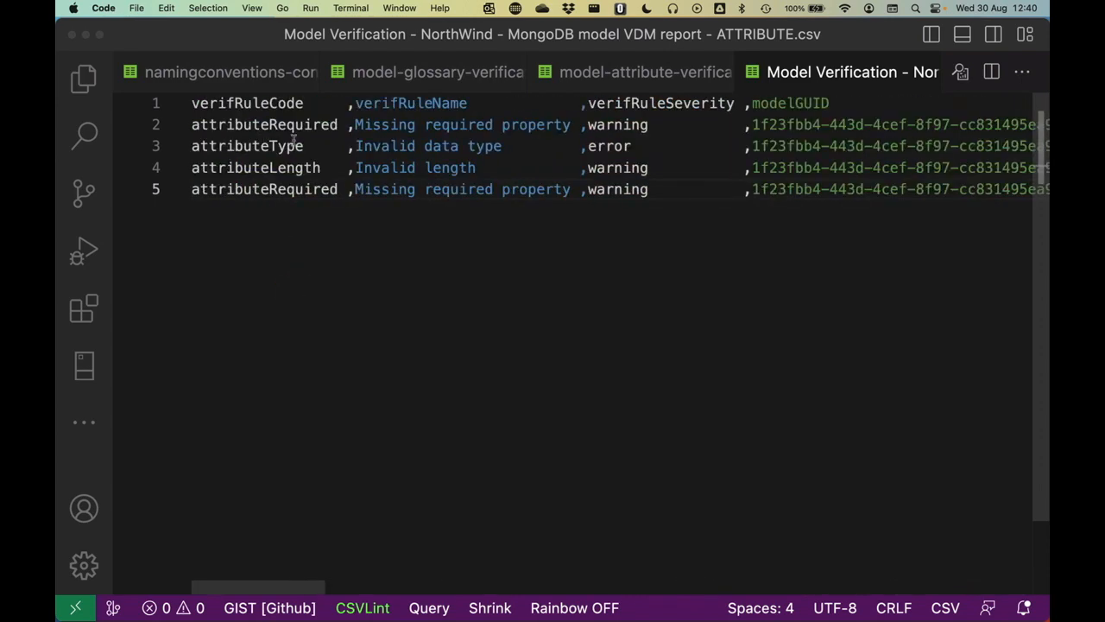
double_click(229, 123)
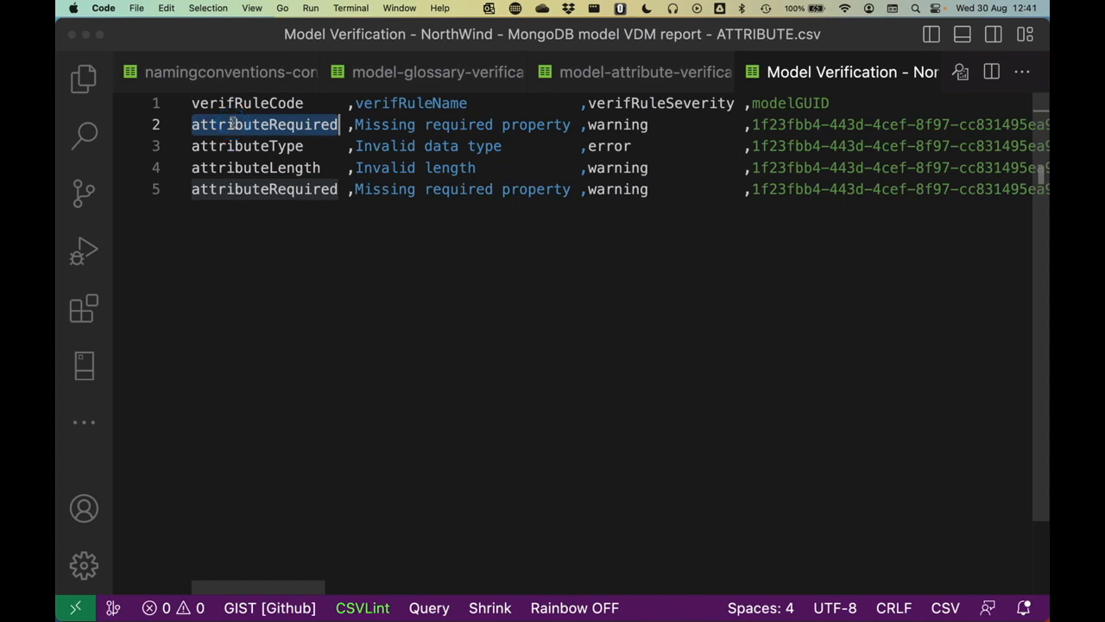
double_click(228, 189)
scroll(229, 194, "right", 5)
scroll(229, 194, "right", 10)
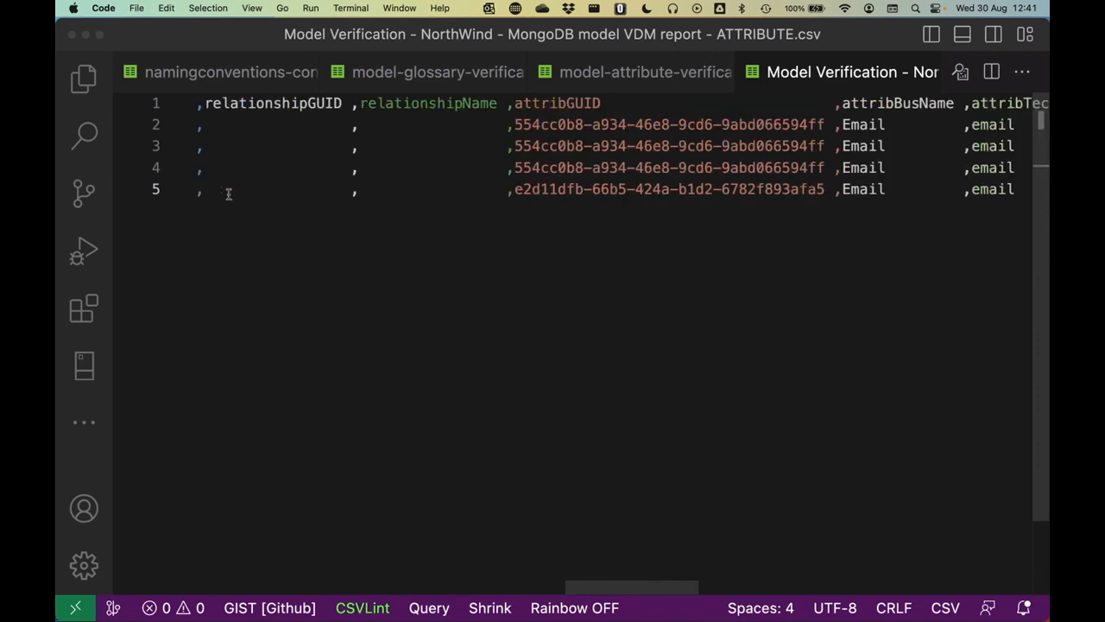
scroll(229, 194, "right", 8)
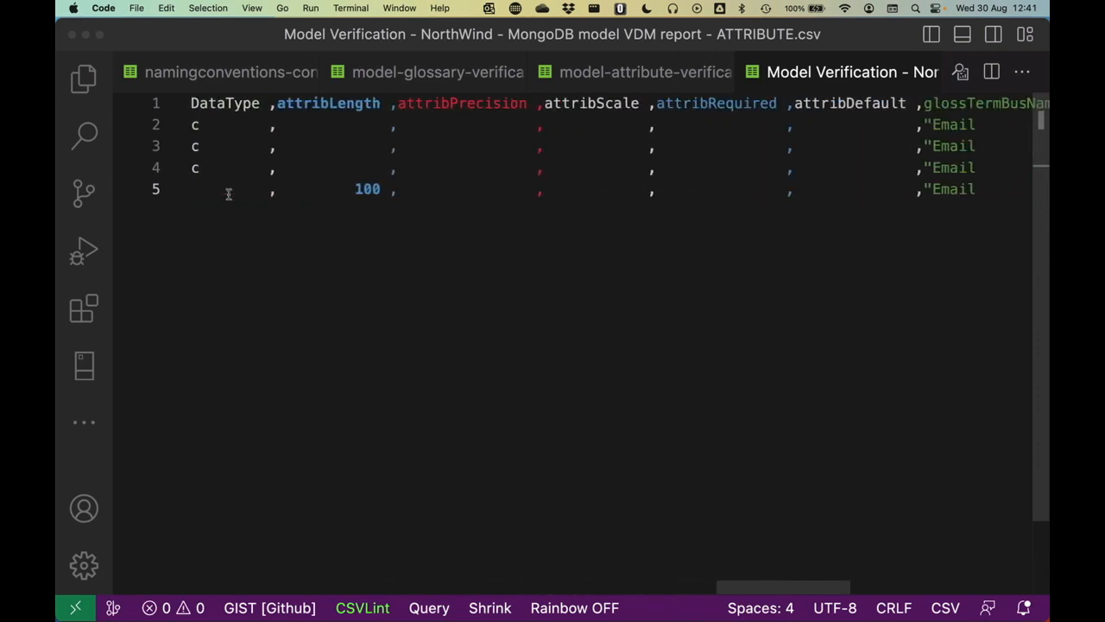
Examine which collections the reported rows belong to, and review the invalid length and invalid data type entries
scroll(229, 194, "left", 10)
scroll(229, 193, "left", 2)
scroll(229, 194, "right", 5)
double_click(799, 177)
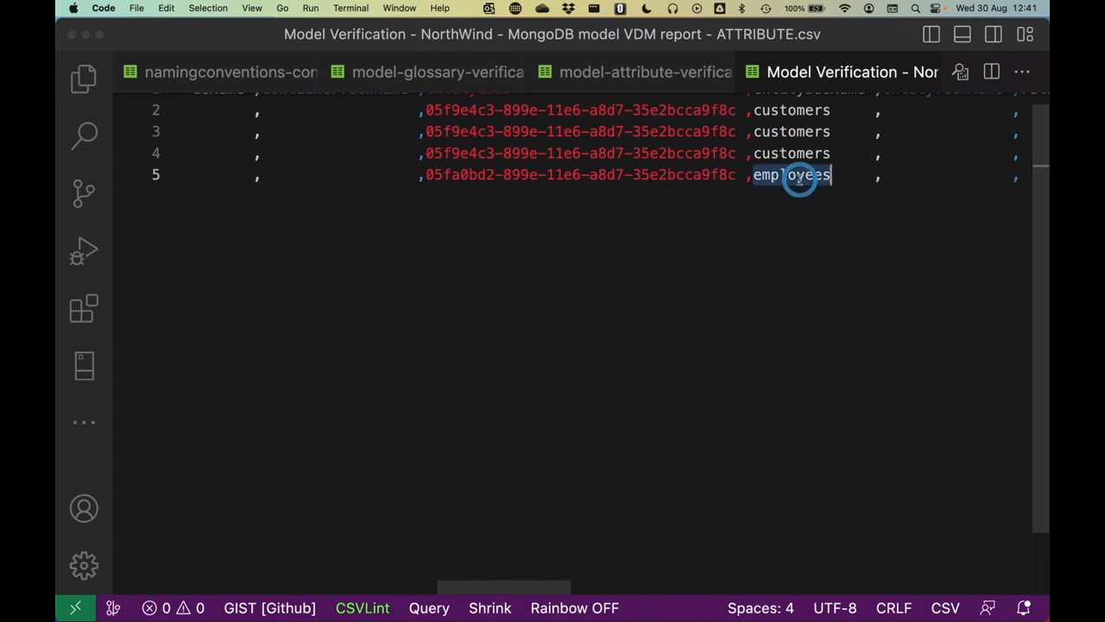
scroll(797, 185, "up", 1)
left_click(792, 125)
double_click(793, 125)
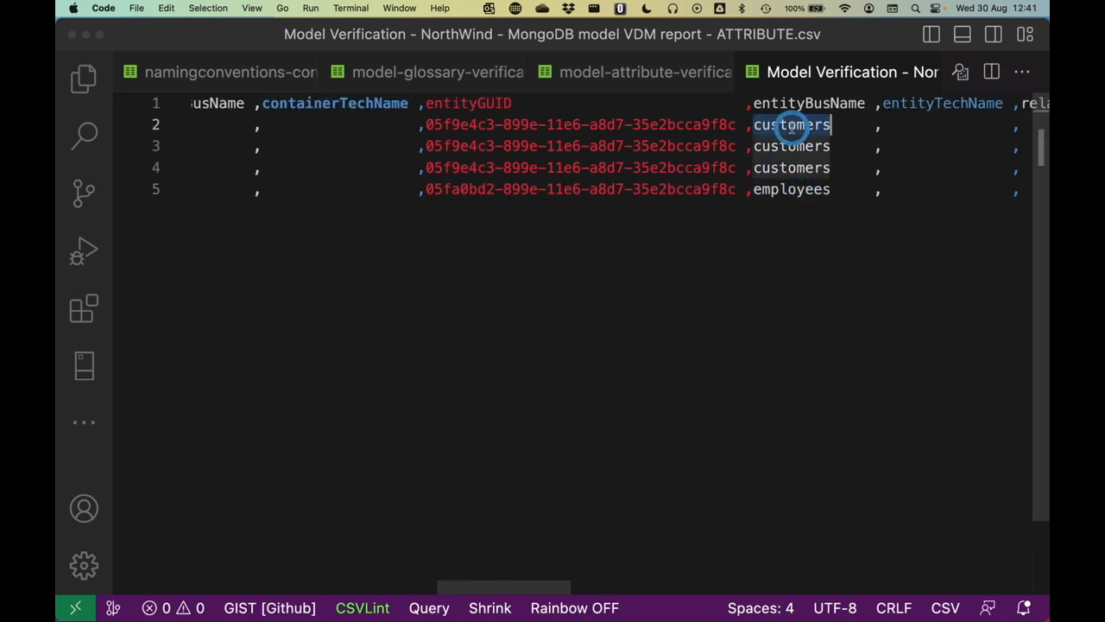
scroll(803, 138, "right", 5)
scroll(828, 151, "left", 10)
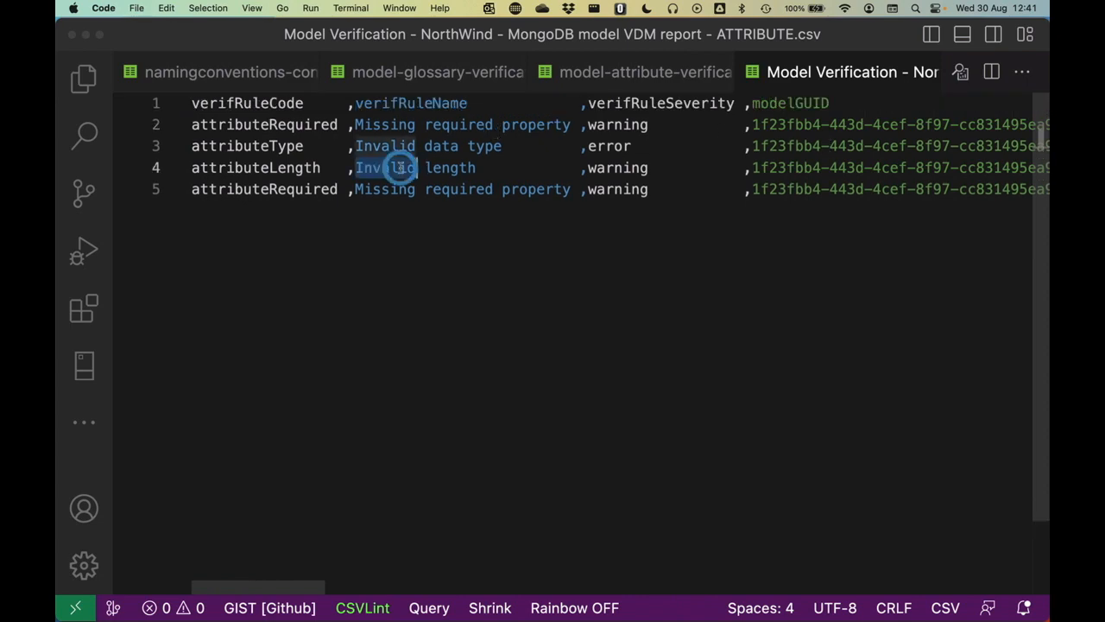
triple_click(383, 147)
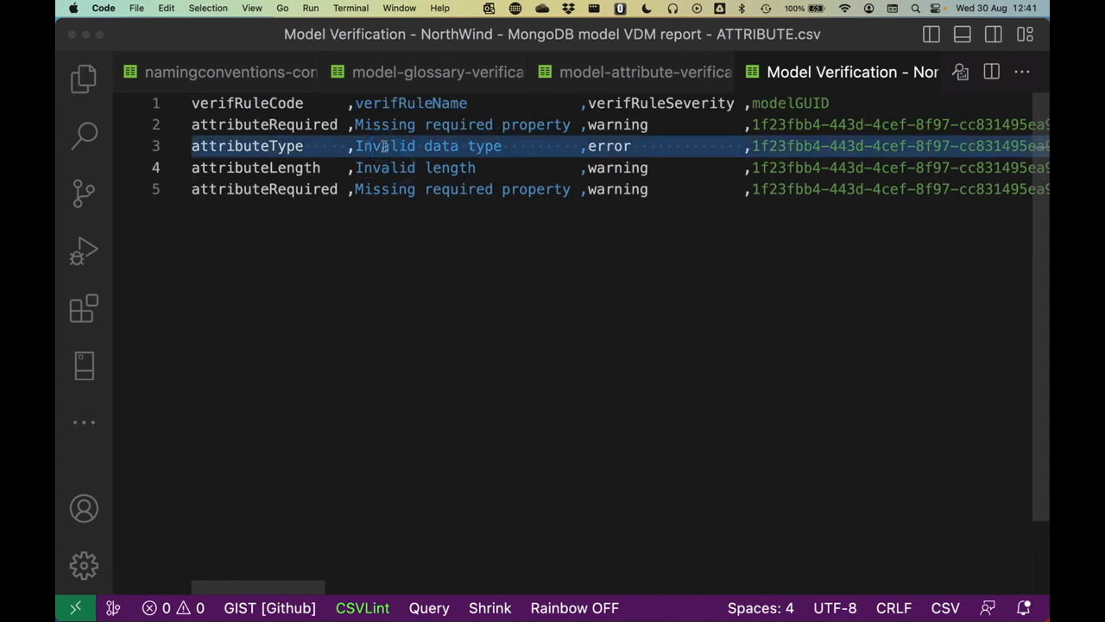
Switch to Hackolade and mark the Email field of the employees collection as required
key("ctrl+Left")
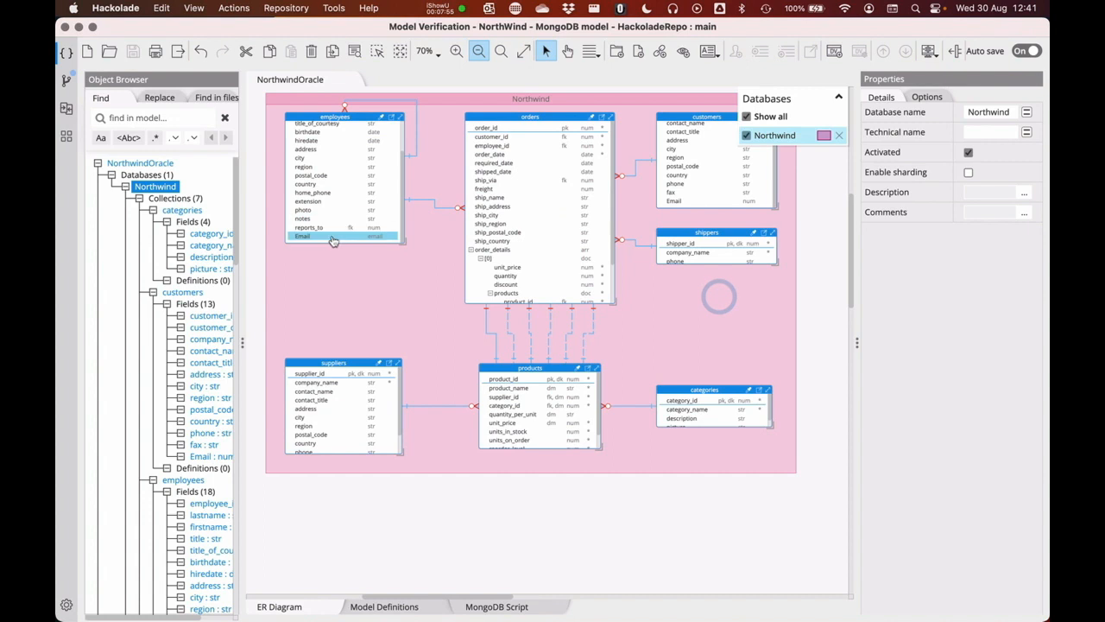
left_click(334, 238)
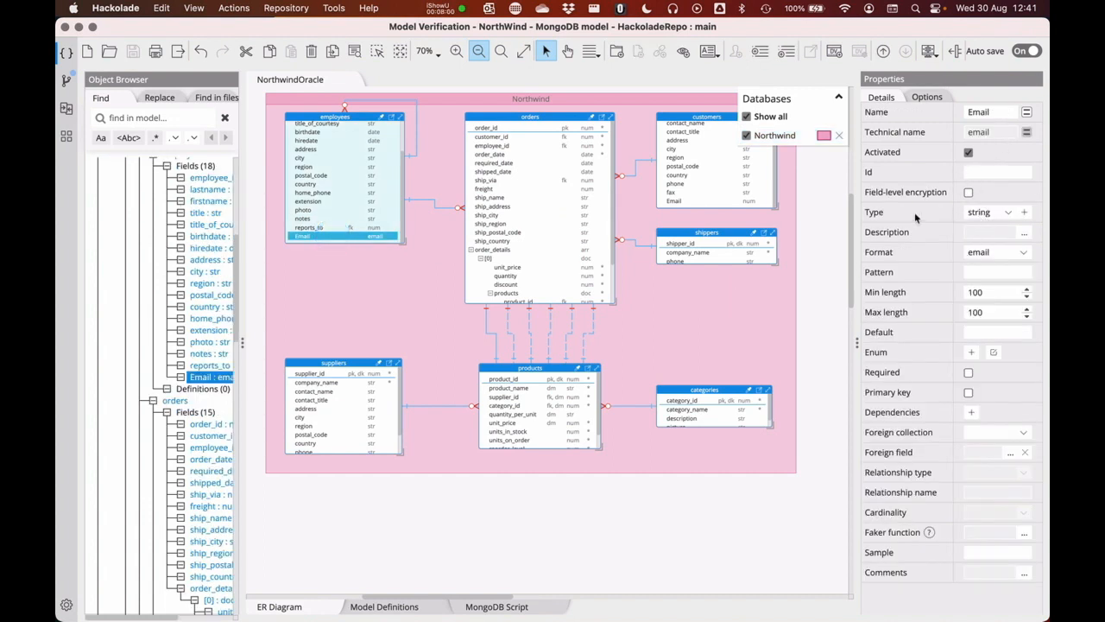
left_click(979, 291)
left_click(969, 373)
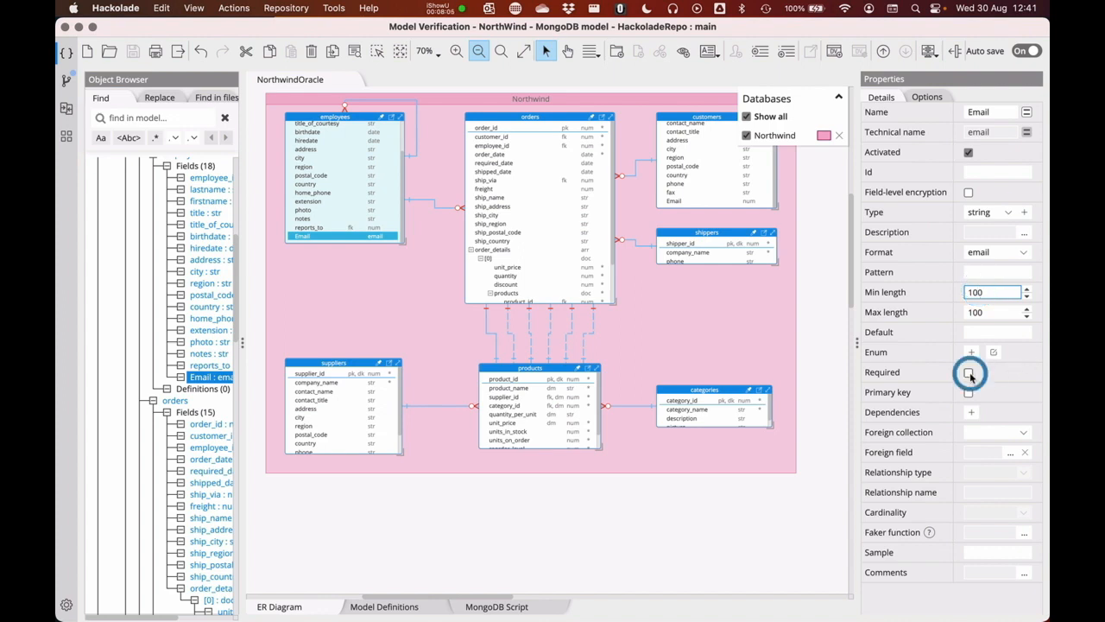
left_click(969, 373)
left_click(968, 373)
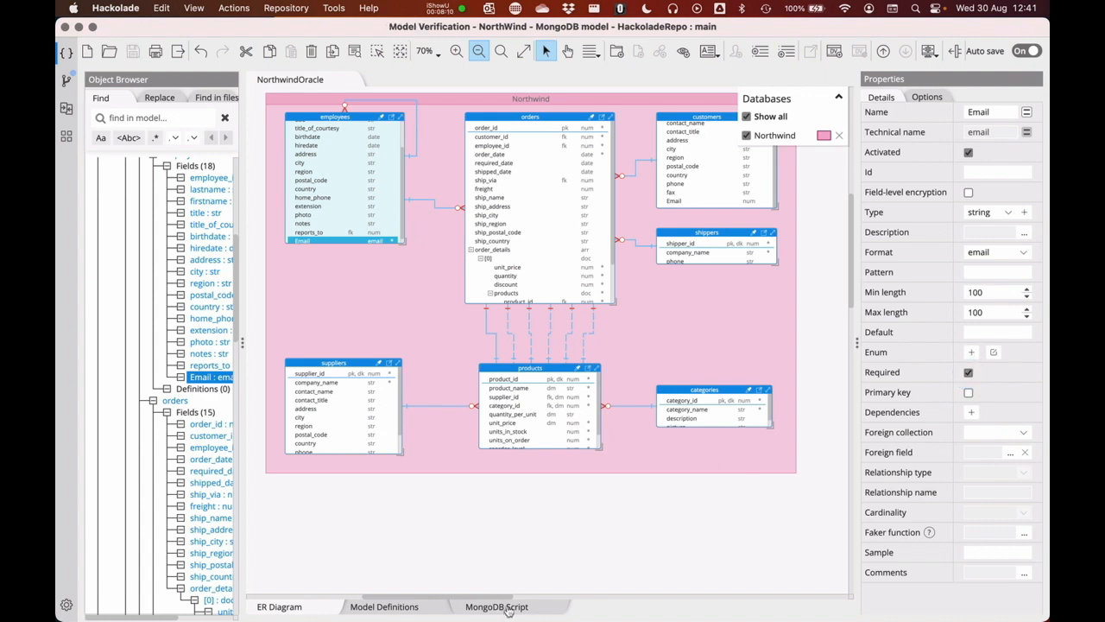
Set the customers collection's Email field to type string with the email format
left_click(683, 202)
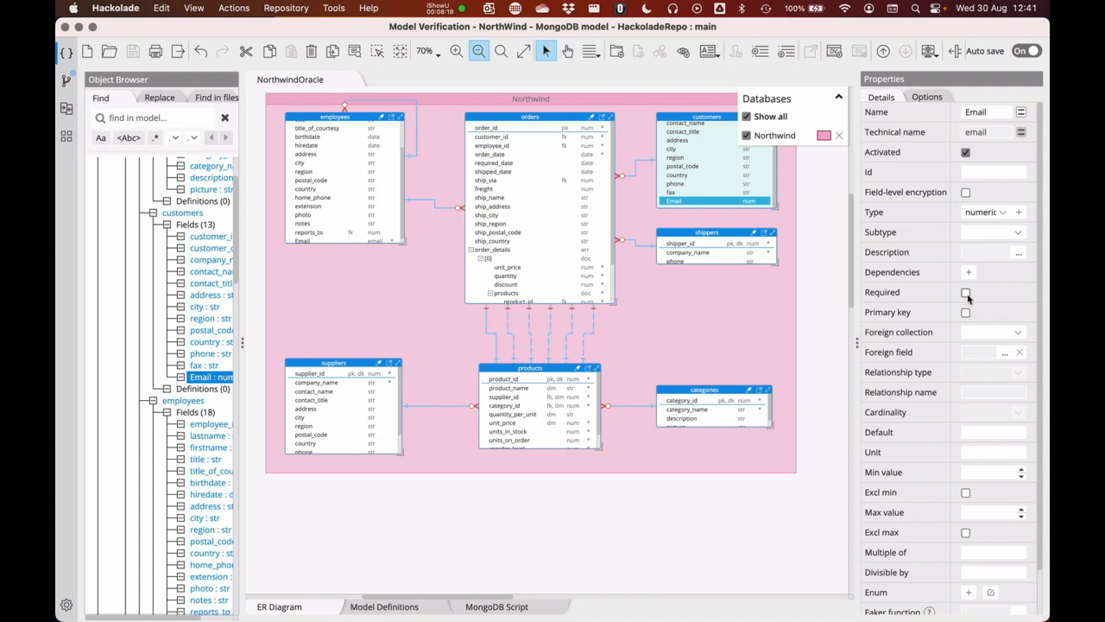
left_click(1002, 214)
left_click(984, 203)
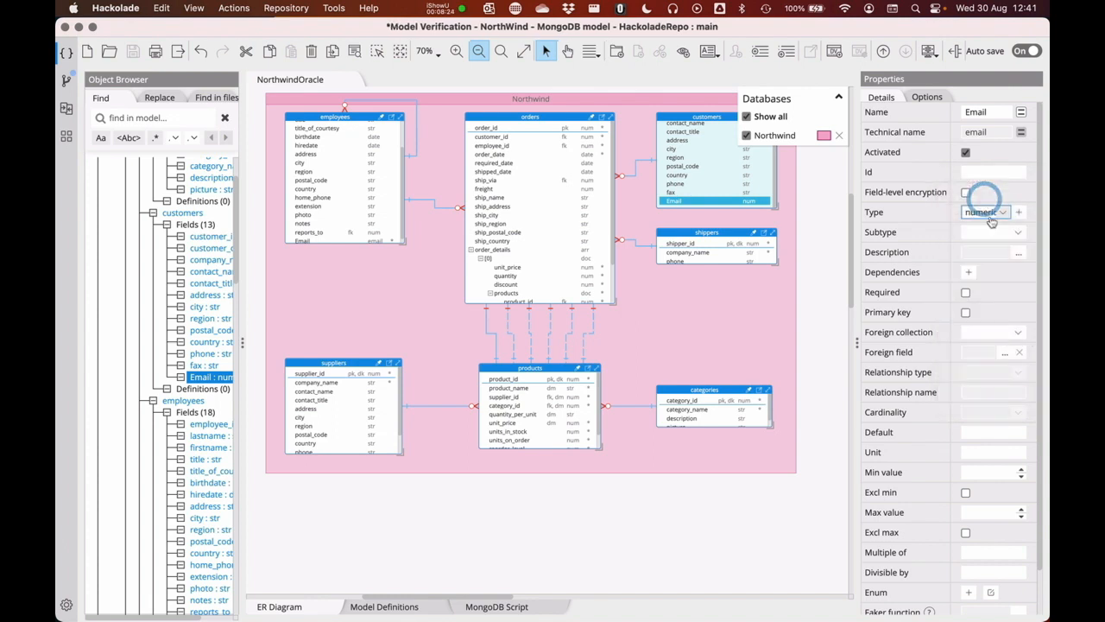
left_click(1023, 252)
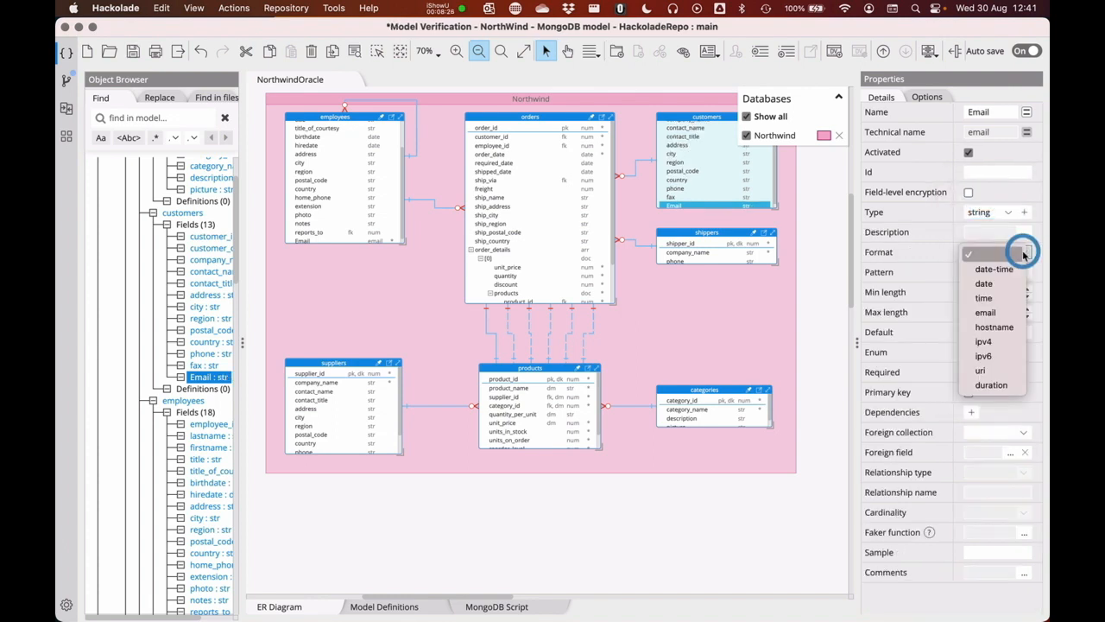
left_click(986, 312)
Set the customers Email field's minimum and maximum length to 100 and mark it as required
left_click(982, 297)
type("100")
key("Tab")
type("100")
key("Tab")
left_click(968, 372)
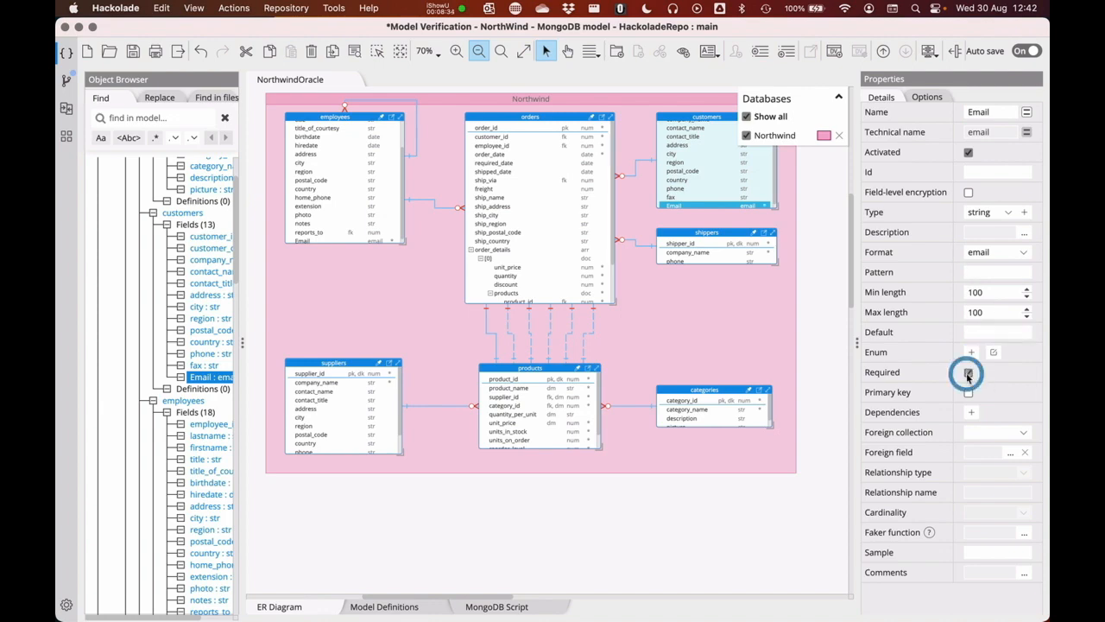
left_click(704, 540)
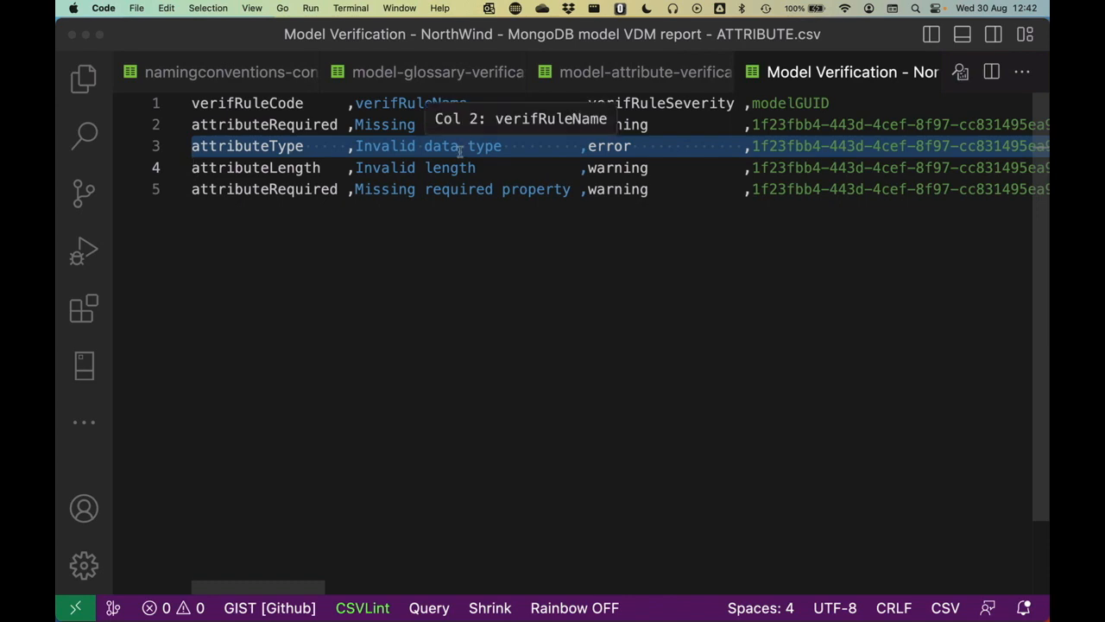
Switch to Hackolade and run the data model verification again for the Field rules, using the selected glossary and attribute properties rules files
key("ctrl+Left")
left_click(483, 534)
left_click(334, 8)
left_click(345, 125)
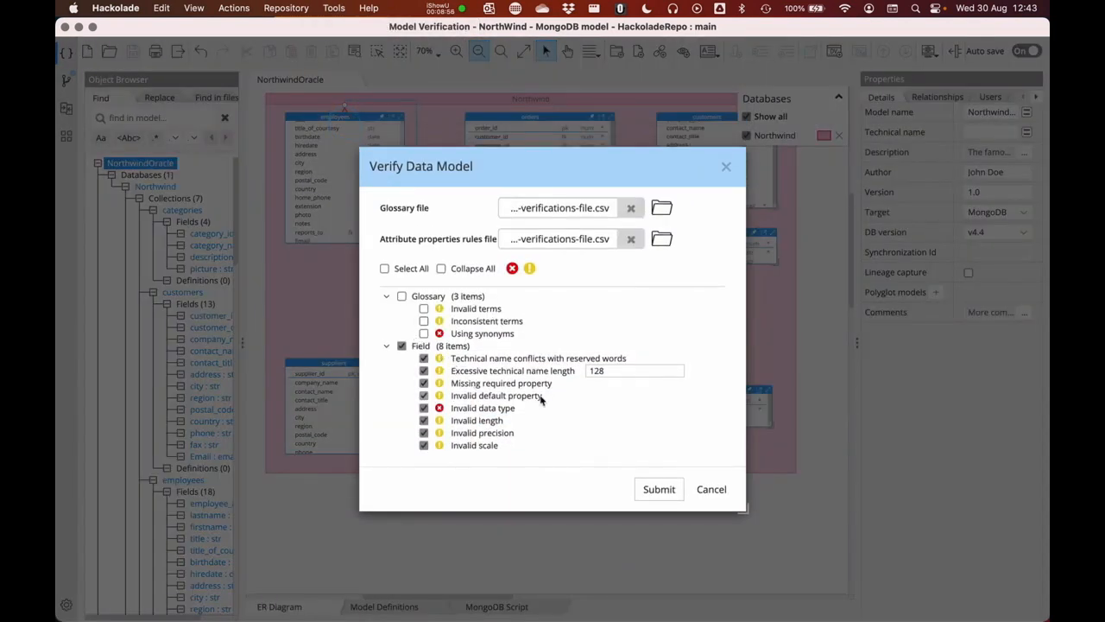
left_click(661, 490)
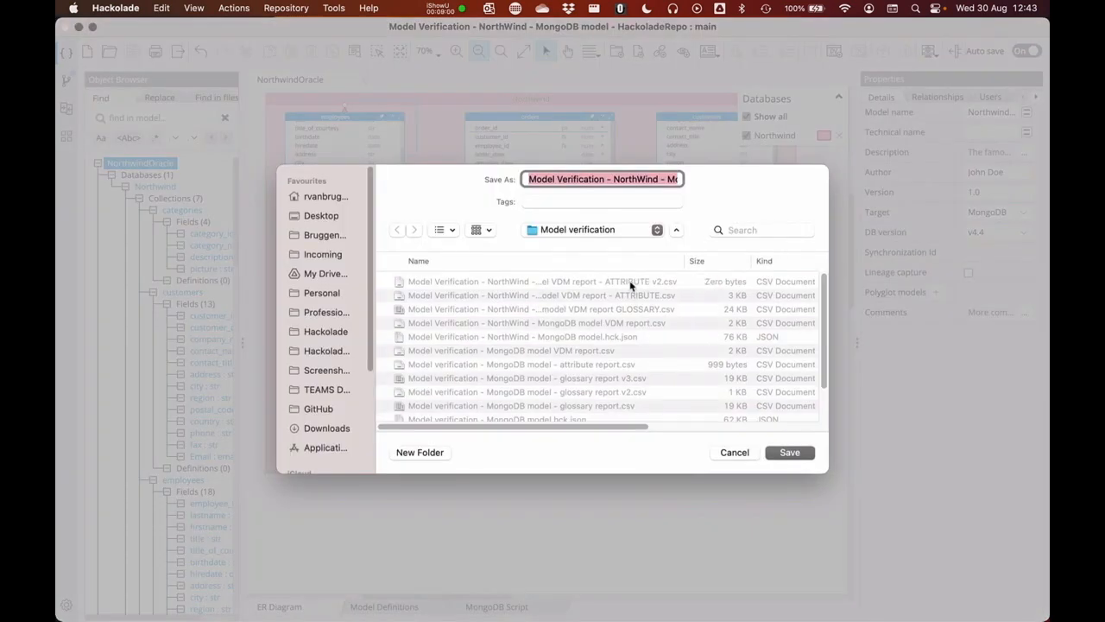
Save the verification report as "Model Verification - NorthWind - MongoDB model VDM report - ATTRIBUTE v2.csv", replacing the existing file
left_click(630, 285)
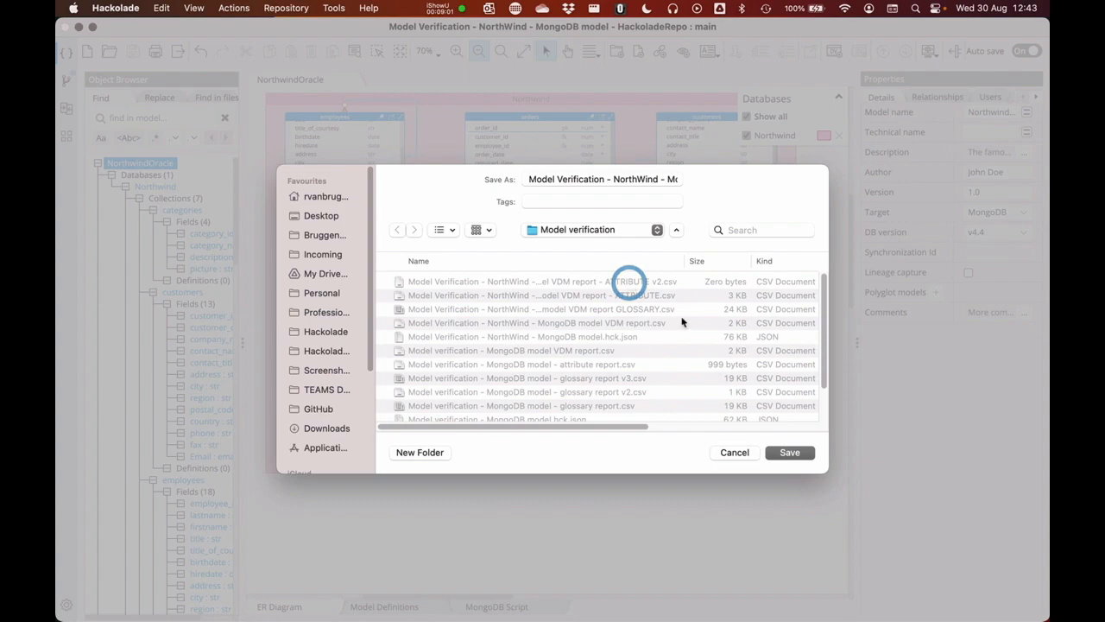
left_click(790, 451)
left_click(595, 401)
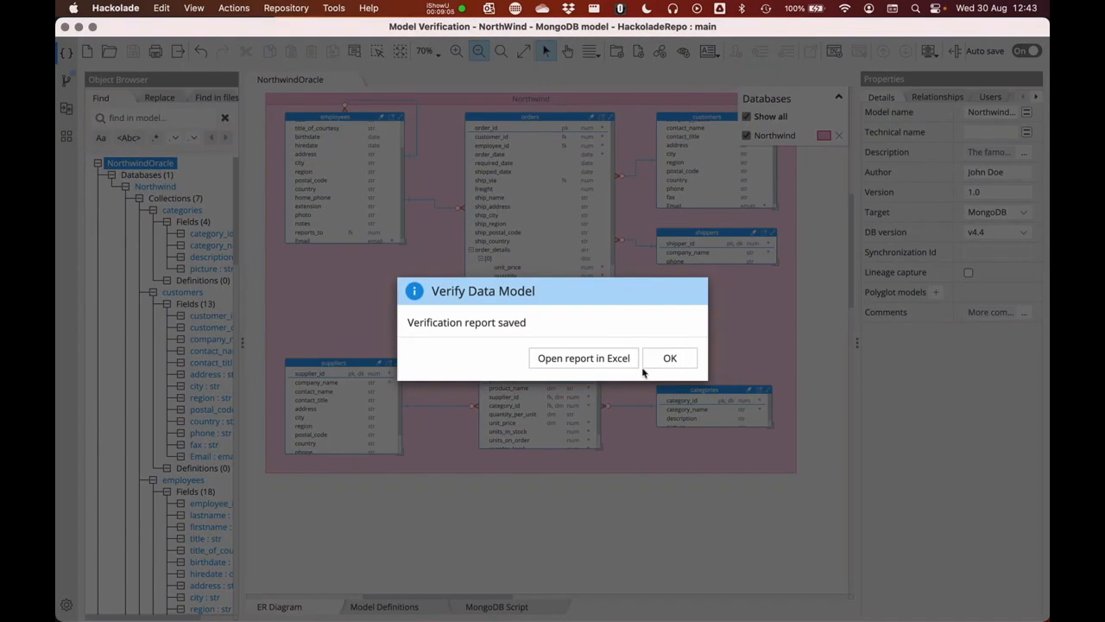
left_click(676, 355)
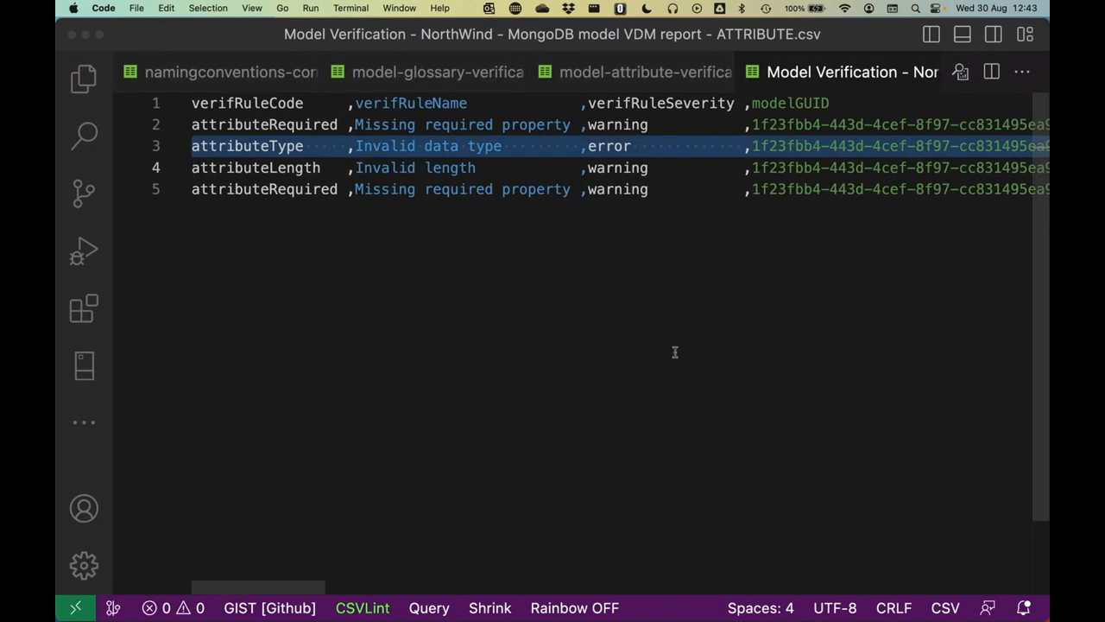
Open the ATTRIBUTE v2 verification report in Visual Studio Code to check for remaining rule violations
key("super+o")
double_click(433, 155)
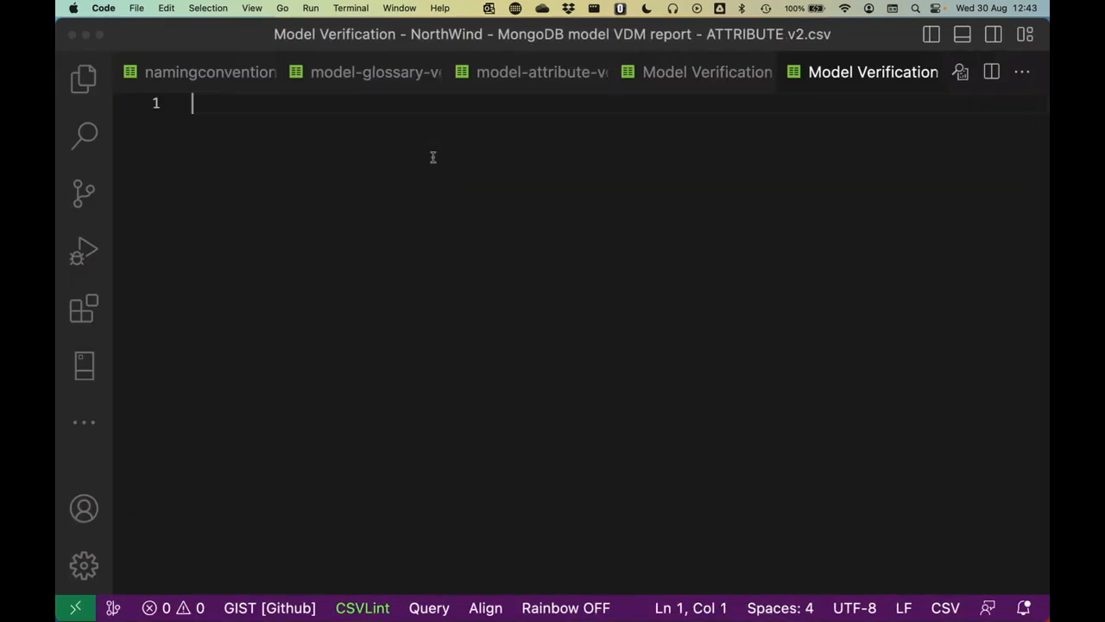
Switch to Hackolade and review the properties of the Email fields in the employees and customers collections
key("super+Tab")
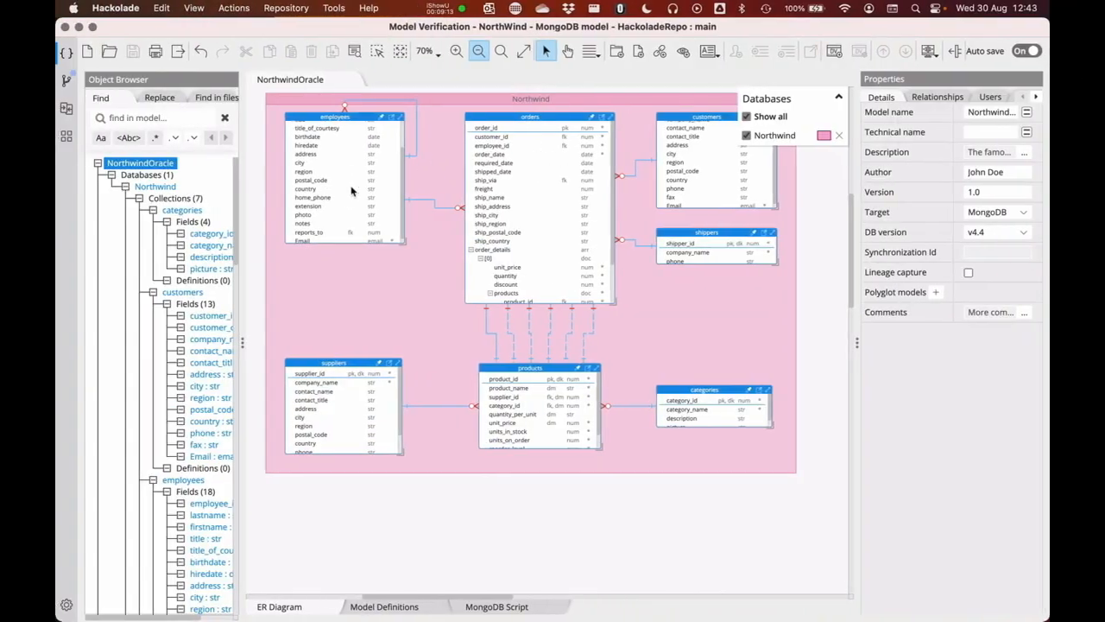
left_click(311, 229)
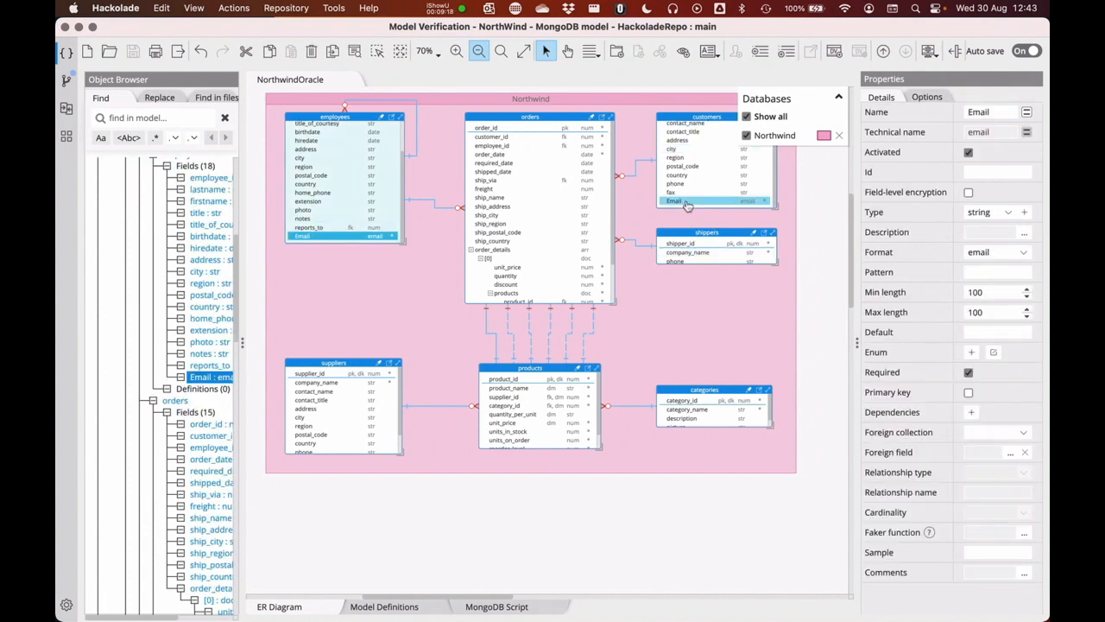
left_click(687, 201)
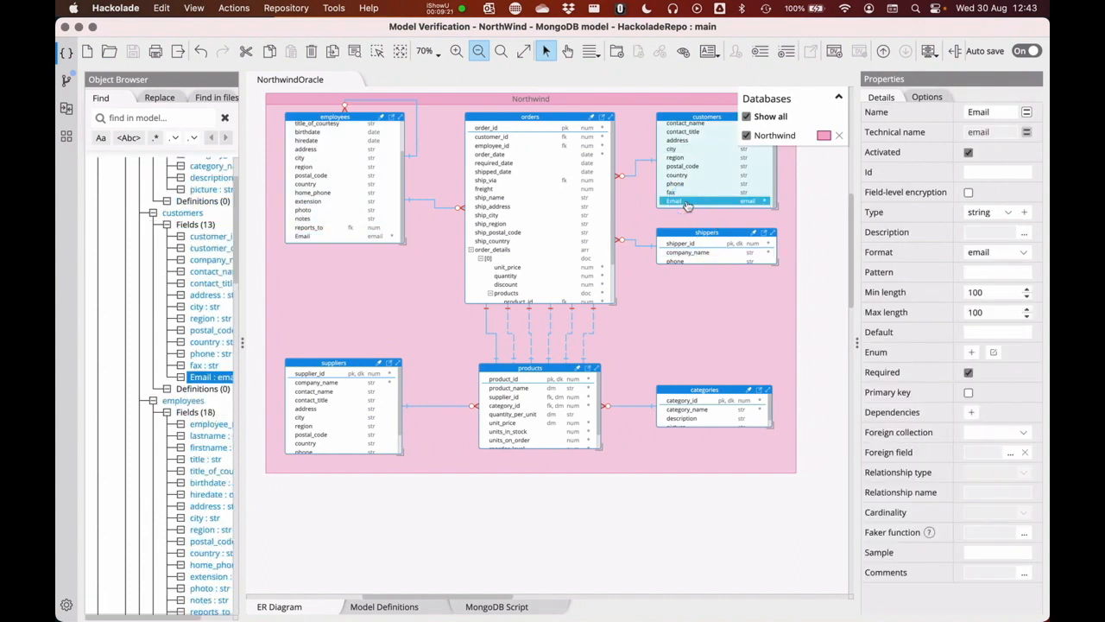